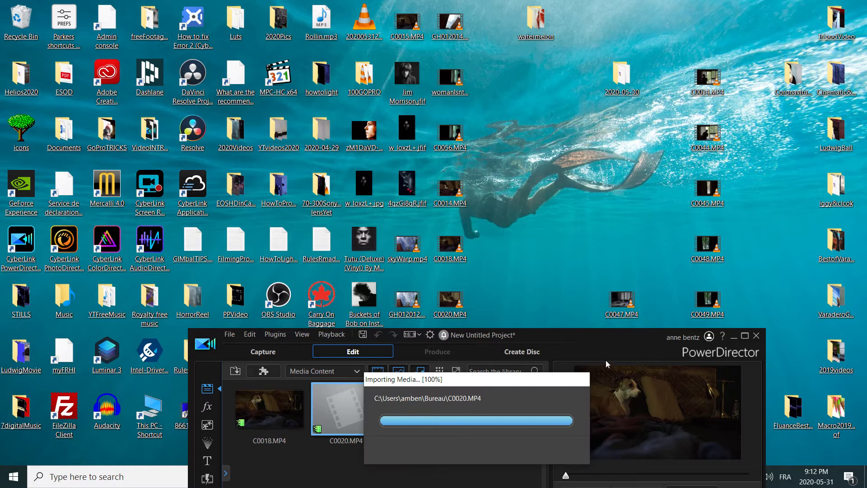
# Step: Maximize the editor window and place the C0018.MP4 clip at the start of video track 1
pyautogui.moveTo(617, 335); pyautogui.dragTo(632, 52)
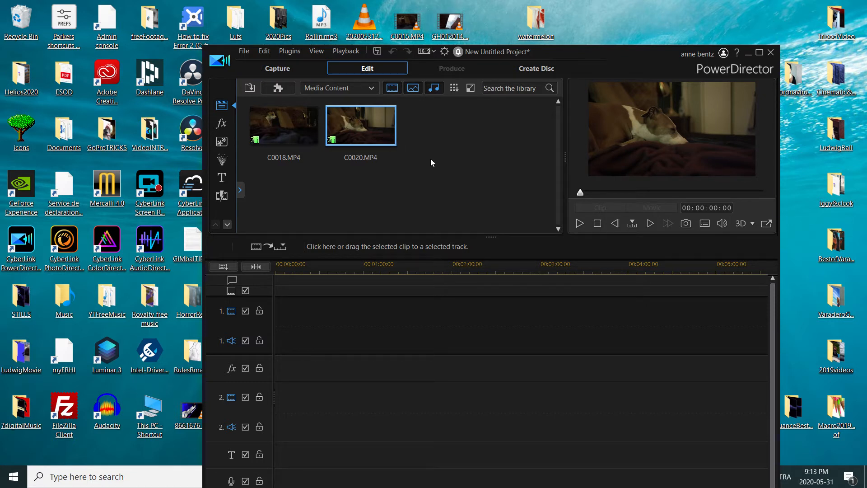
pyautogui.click(759, 54)
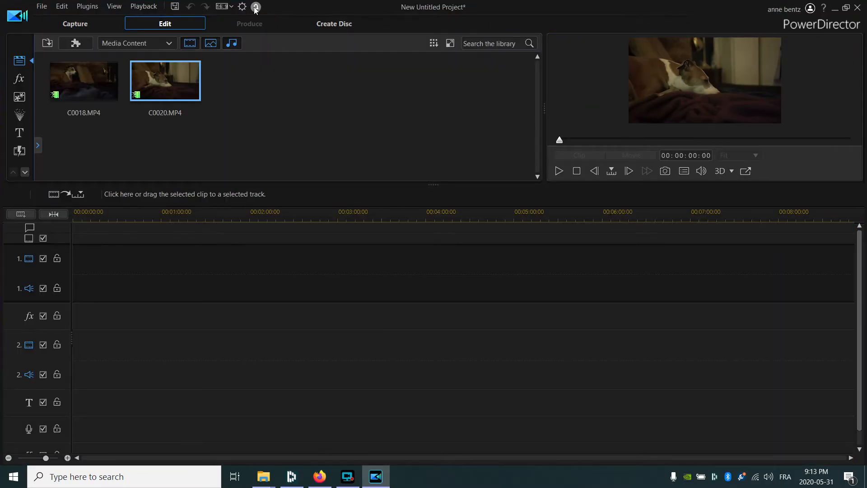
pyautogui.keyDown('ctrl'); pyautogui.click(63, 122); pyautogui.keyUp('ctrl')
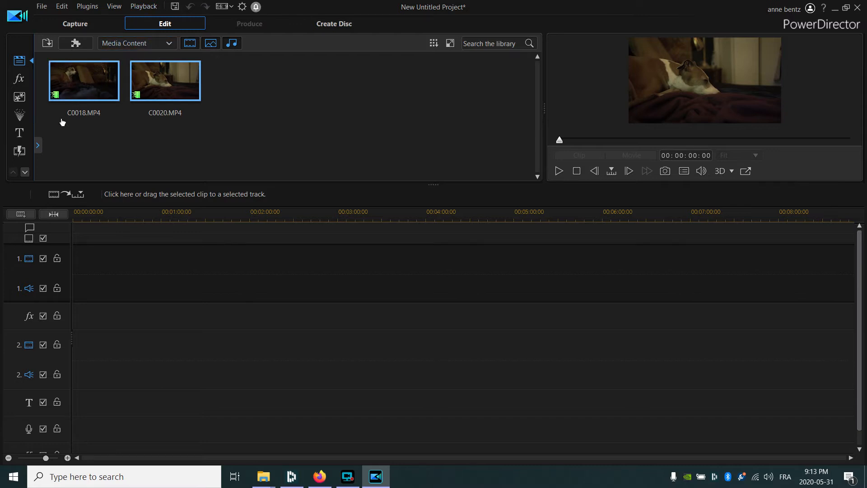
pyautogui.moveTo(90, 83)
pyautogui.mouseDown()
pyautogui.moveTo(80, 128)
pyautogui.moveTo(140, 251)
pyautogui.moveTo(73, 264)
pyautogui.mouseUp()
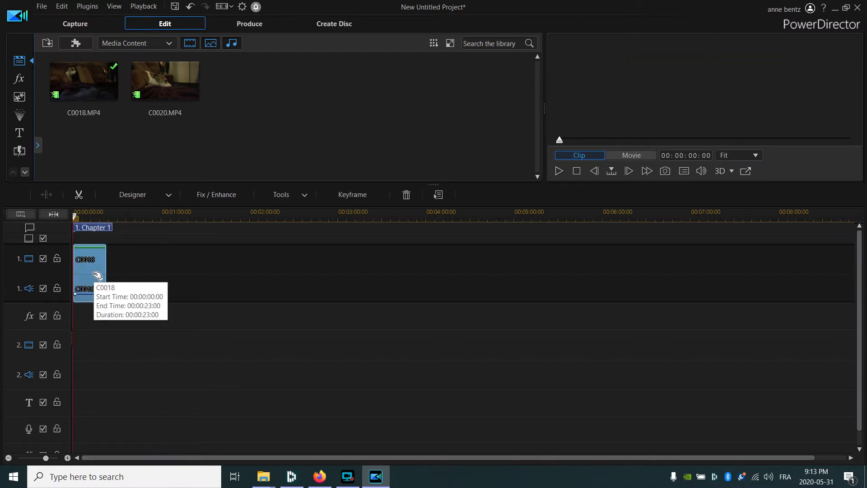
# Step: Hide and re-show video track 1, and disable audio track 1
pyautogui.click(43, 259)
pyautogui.click(44, 259)
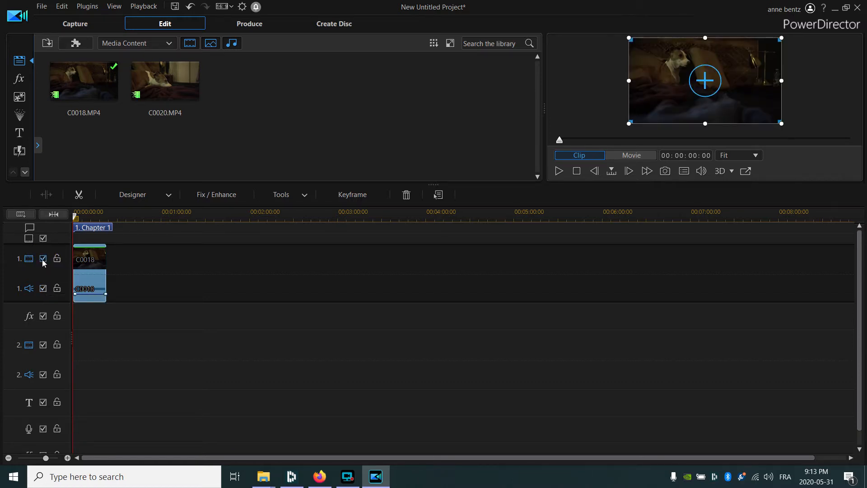
pyautogui.click(44, 292)
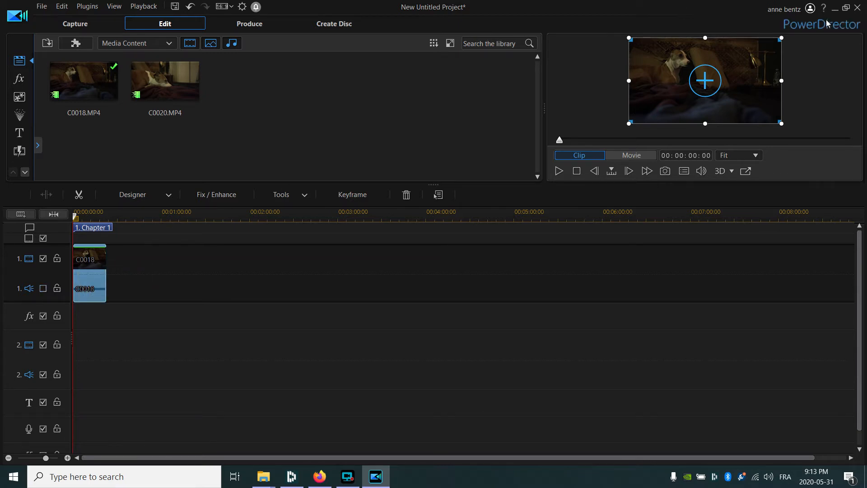
# Step: Import Rollin.mp3 from the desktop into the media library and place it at the start of audio track 2
pyautogui.click(851, 9)
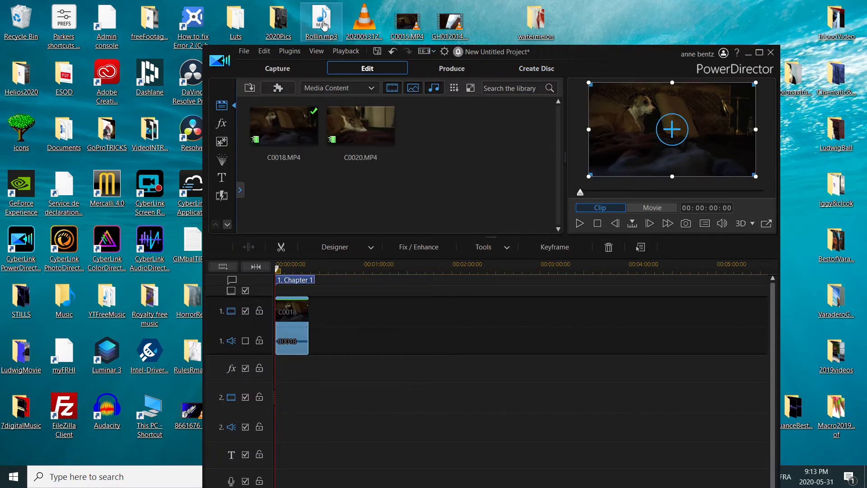
pyautogui.moveTo(320, 21); pyautogui.dragTo(437, 152)
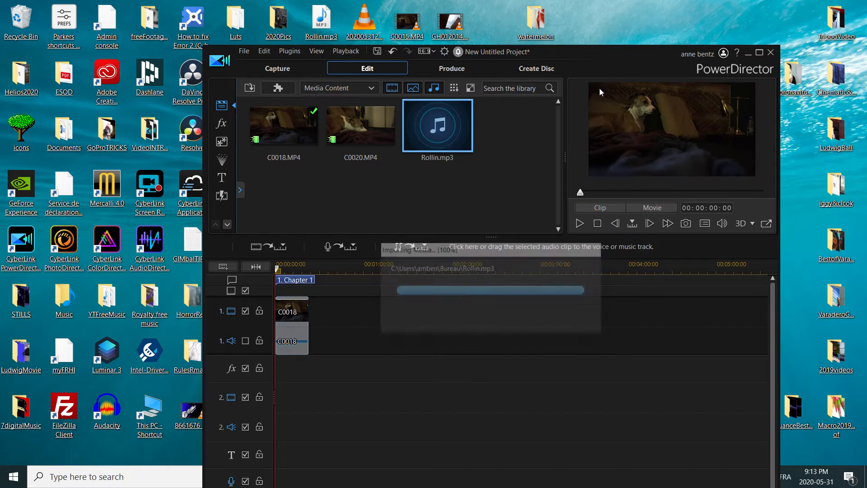
pyautogui.click(760, 53)
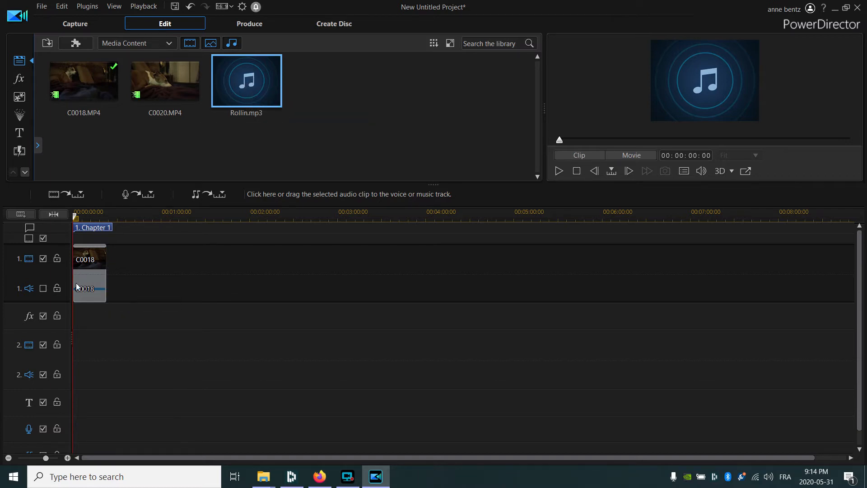
pyautogui.moveTo(250, 86); pyautogui.dragTo(64, 370)
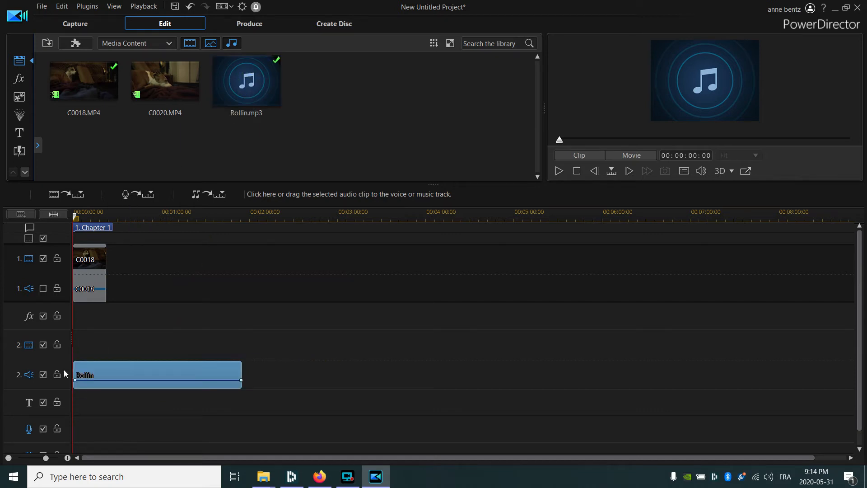
# Step: Play the opening seconds of the movie to hear the Rollin music with the C0018 footage
pyautogui.click(121, 384)
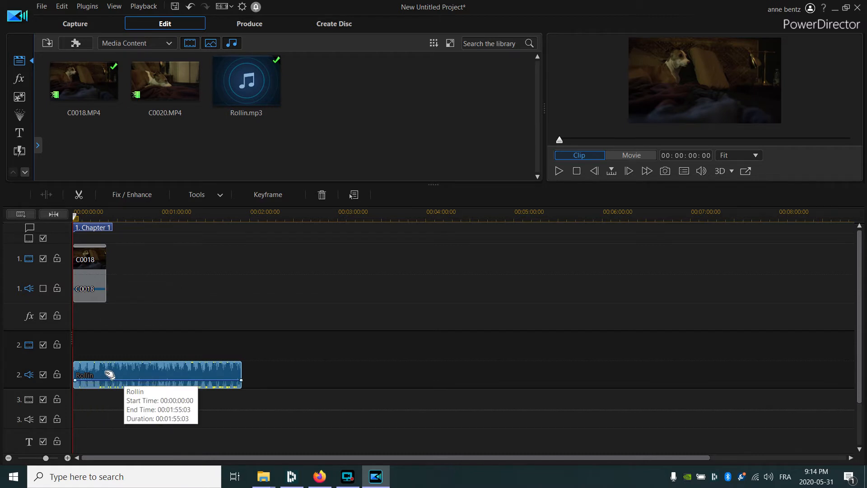
pyautogui.click(559, 172)
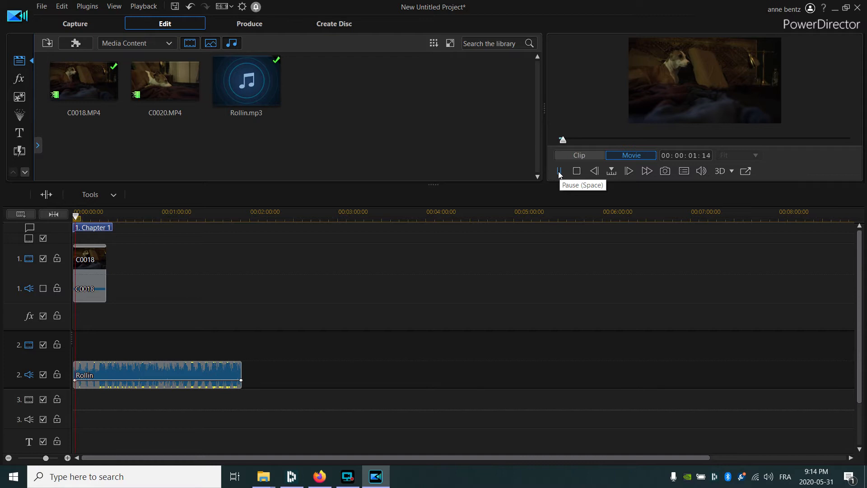
pyautogui.click(559, 172)
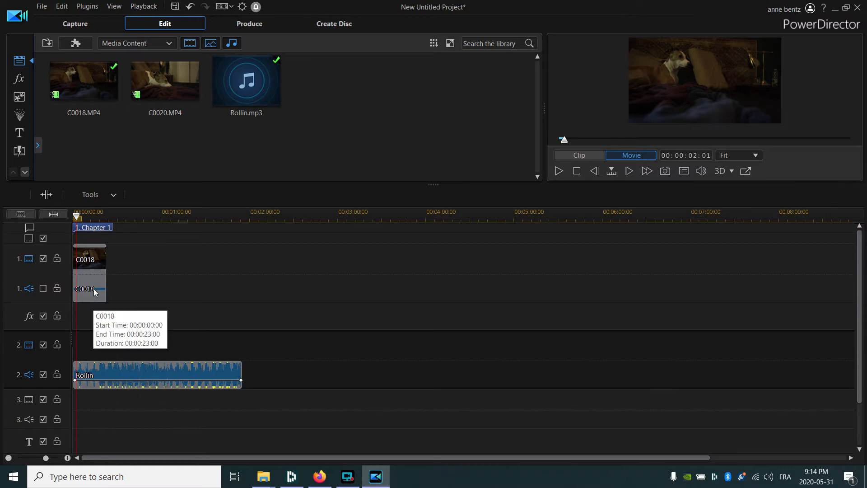
# Step: Raise the volume line of the Rollin music clip and disable audio track 2
pyautogui.click(107, 382)
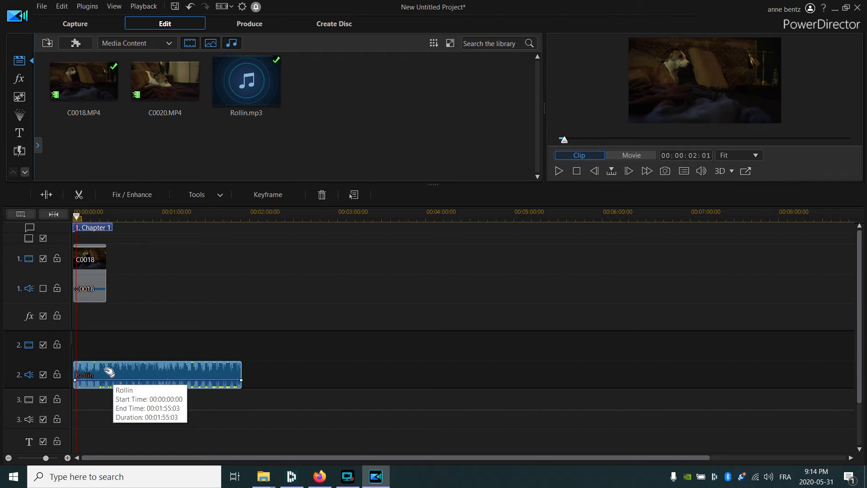
pyautogui.moveTo(97, 380)
pyautogui.mouseDown()
pyautogui.moveTo(97, 361)
pyautogui.moveTo(89, 374)
pyautogui.mouseUp()
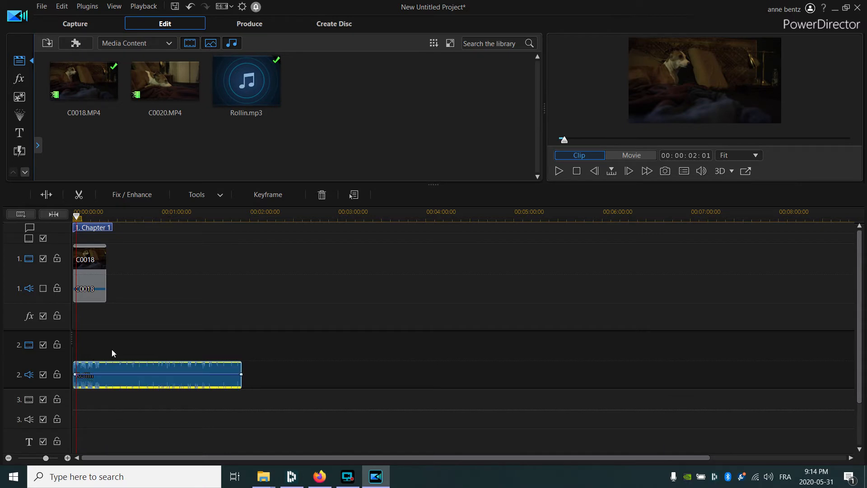
pyautogui.click(43, 375)
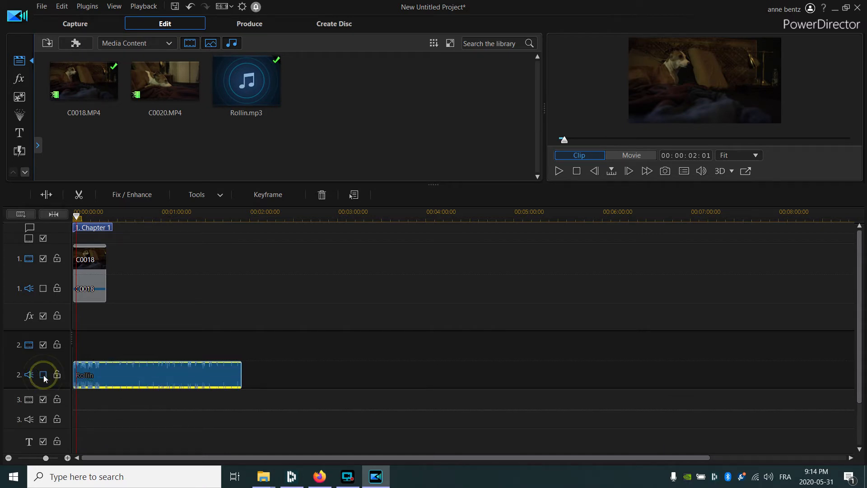
# Step: Re-enable audio track 1 and raise the volume line of the C0018 clip
pyautogui.click(42, 288)
pyautogui.click(93, 294)
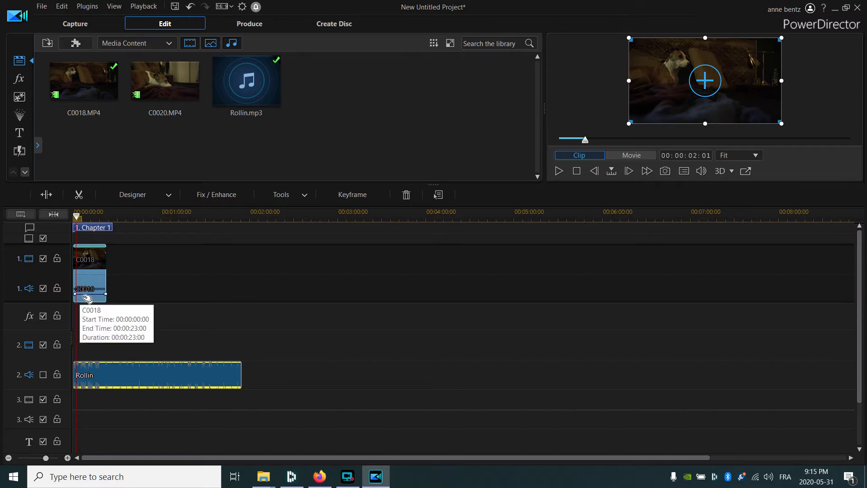
pyautogui.moveTo(77, 295)
pyautogui.mouseDown()
pyautogui.moveTo(78, 268)
pyautogui.moveTo(78, 281)
pyautogui.mouseUp()
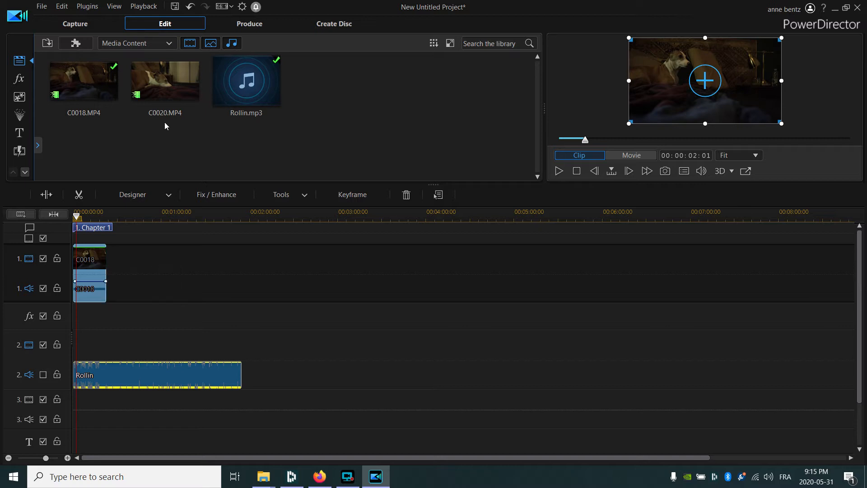
# Step: Place C0020.MP4 on video track 1 at about 00:00:45, leaving a gap after the C0018 clip
pyautogui.moveTo(165, 92); pyautogui.dragTo(139, 270)
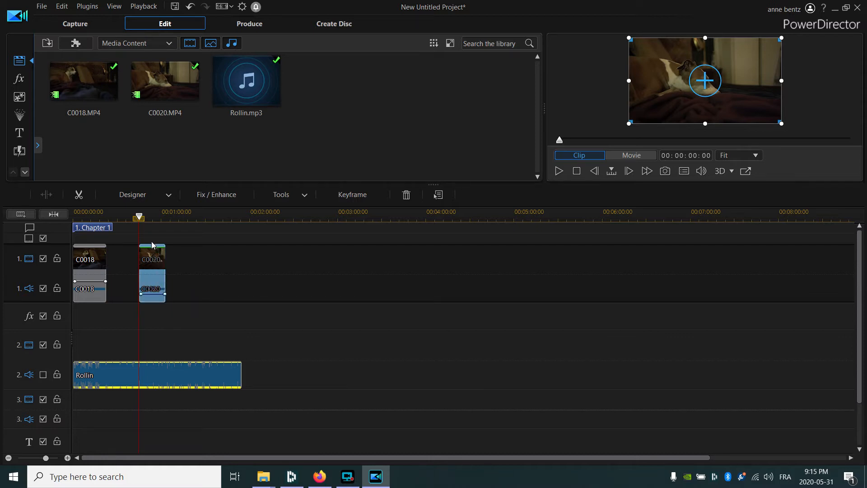
pyautogui.click(159, 214)
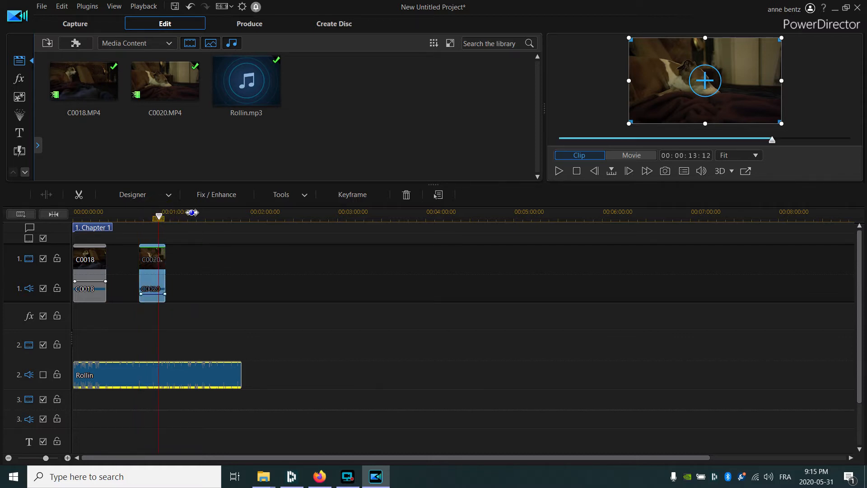
pyautogui.click(190, 213)
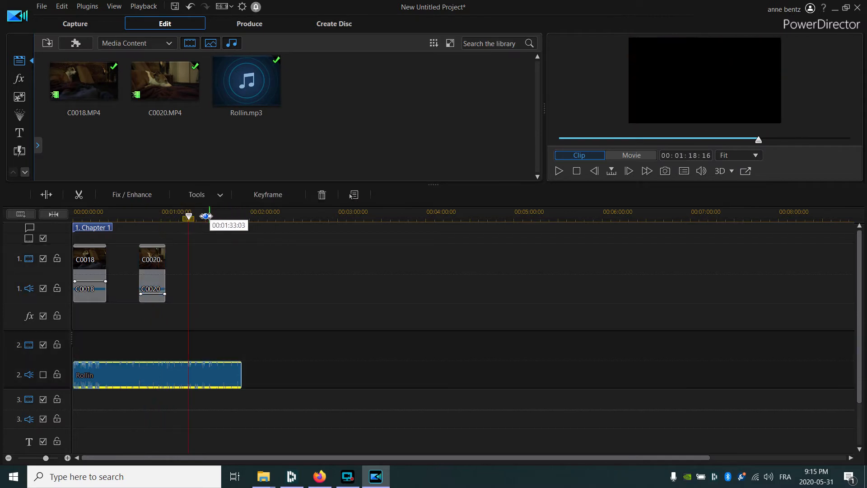
# Step: Preview the end of the C0018 clip and trim its end back to 00:00:21:07 using Trim Only
pyautogui.scroll(1, 192, 214)
pyautogui.scroll(4, 269, 219)
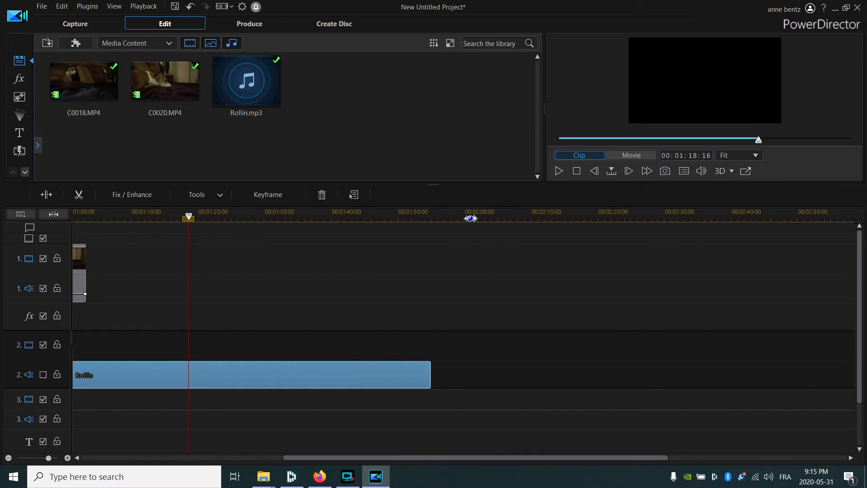
pyautogui.moveTo(352, 457)
pyautogui.mouseDown()
pyautogui.moveTo(286, 471)
pyautogui.moveTo(81, 456)
pyautogui.mouseUp()
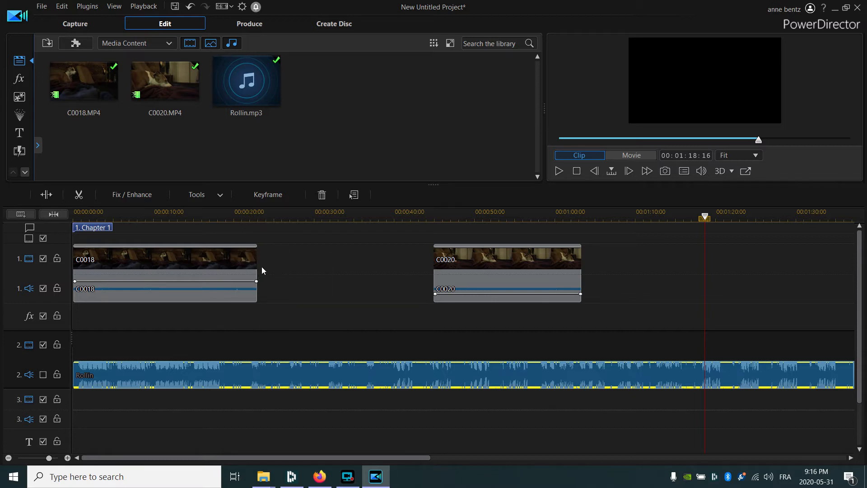
pyautogui.click(234, 269)
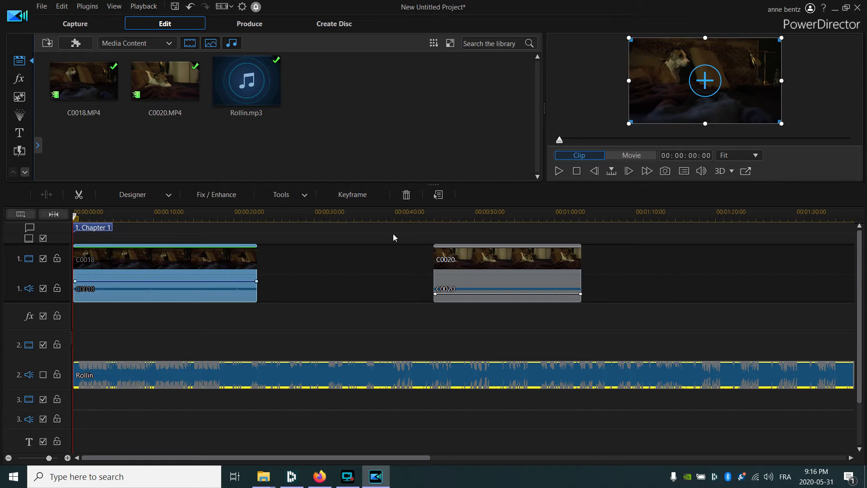
pyautogui.click(232, 213)
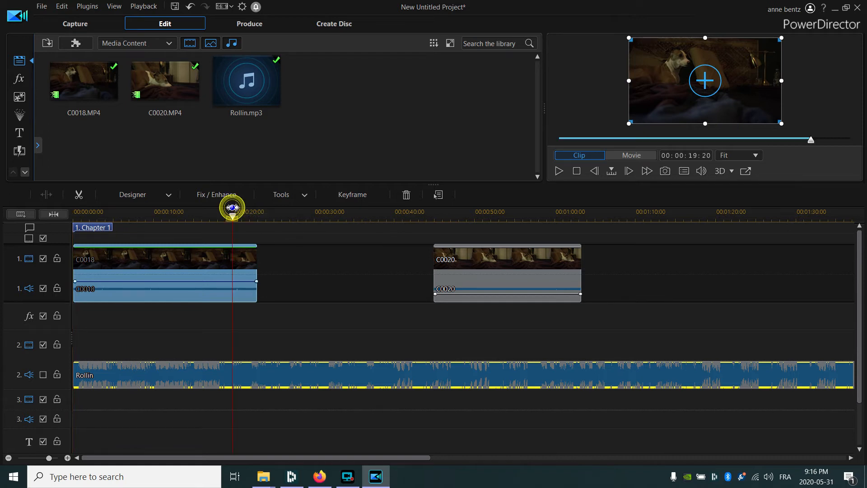
pyautogui.click(559, 171)
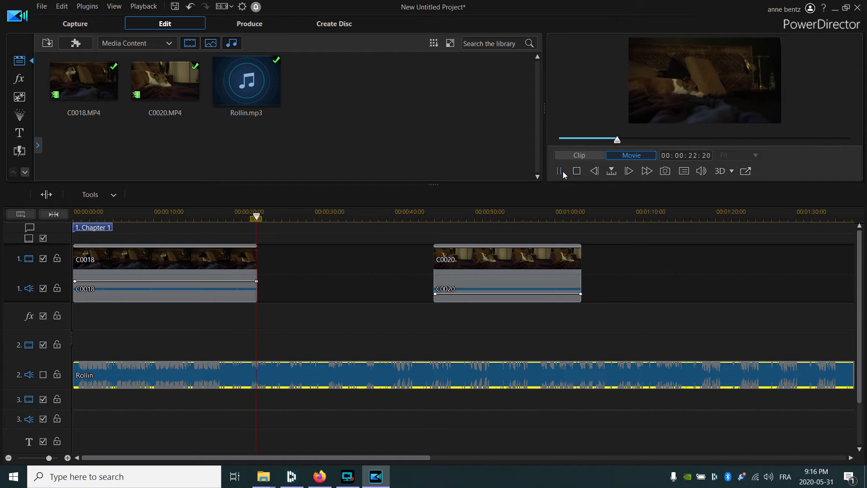
pyautogui.moveTo(244, 216); pyautogui.dragTo(244, 217)
pyautogui.click(256, 266)
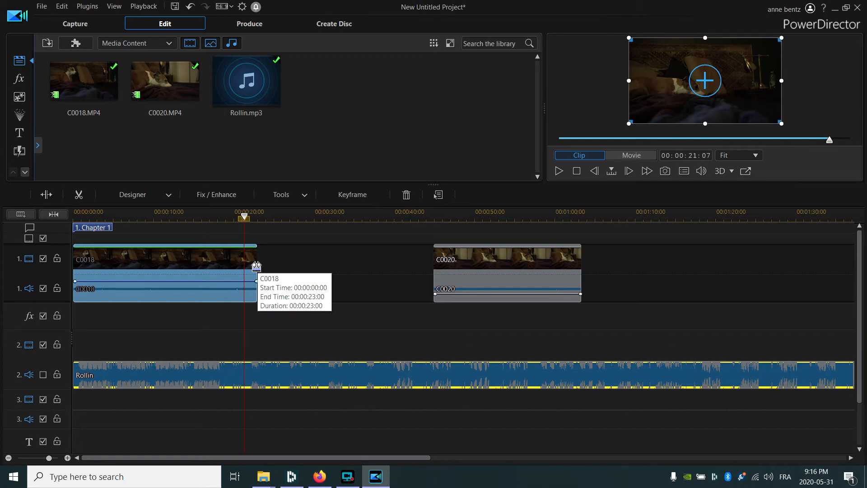
pyautogui.click(257, 265)
pyautogui.moveTo(256, 265); pyautogui.dragTo(244, 264)
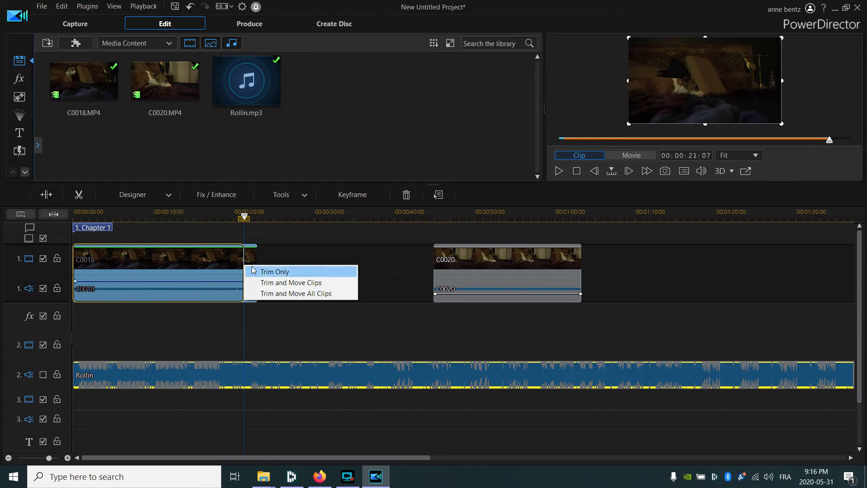
pyautogui.click(271, 272)
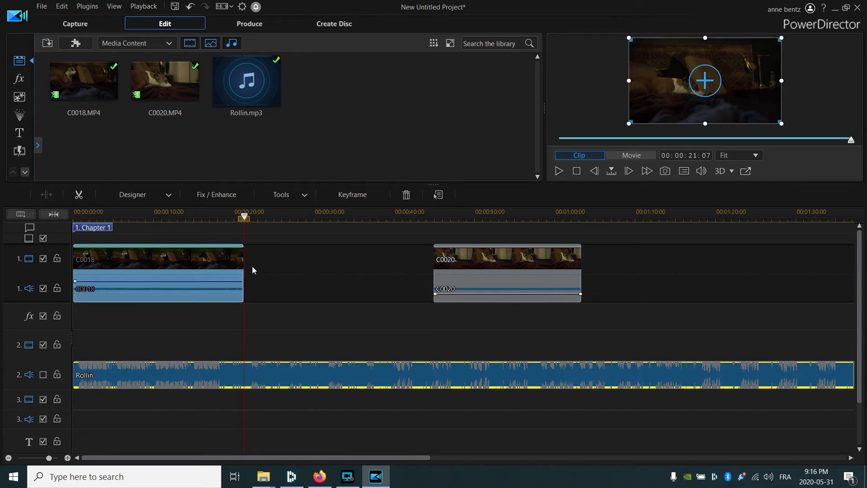
# Step: Move the C0020 clip so it starts directly at the end of the C0018 clip
pyautogui.click(455, 256)
pyautogui.moveTo(460, 276); pyautogui.dragTo(272, 279)
# Step: Split the C0018 clip at 00:00:20:02
pyautogui.click(223, 254)
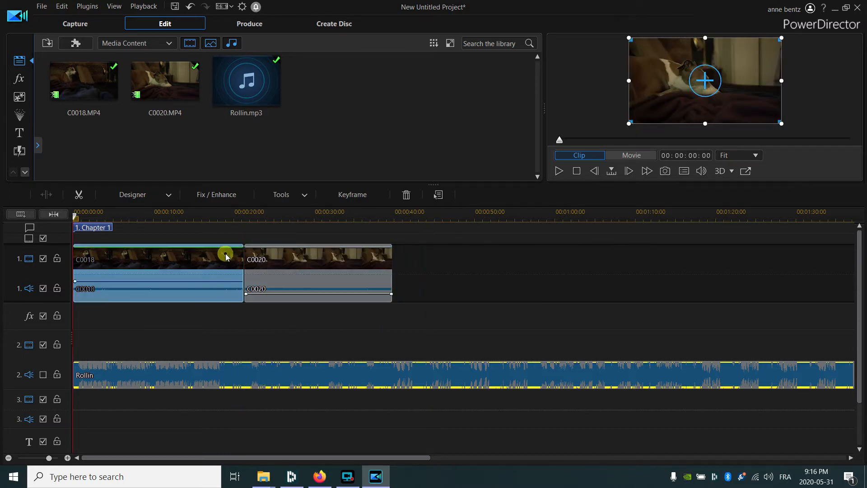
pyautogui.click(234, 215)
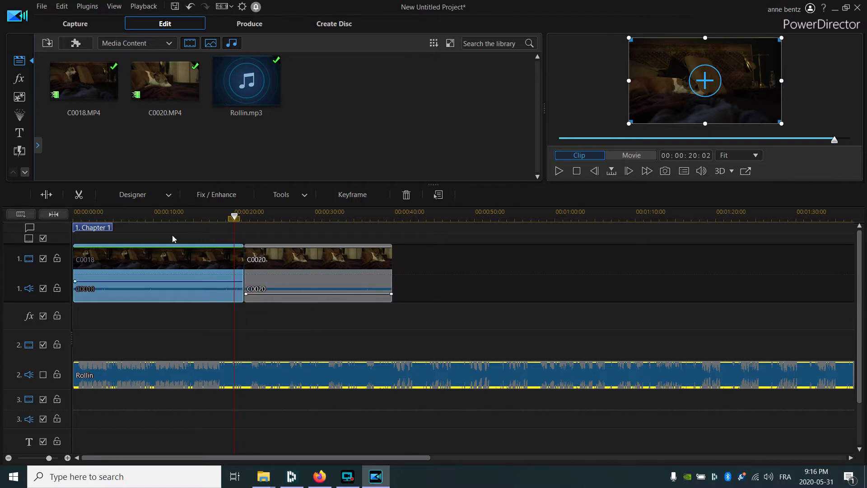
pyautogui.click(46, 196)
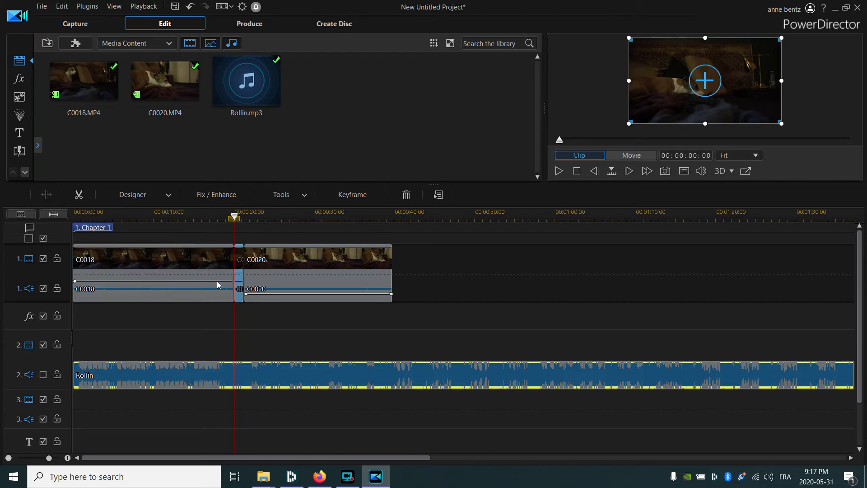
# Step: Delete the short split-off end piece of C0018 using Remove and Fill Gap
pyautogui.click(236, 264)
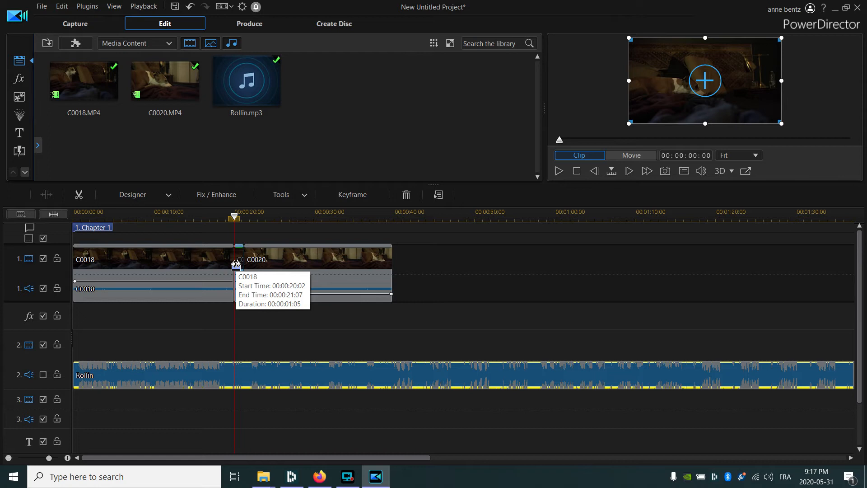
pyautogui.press('Delete')
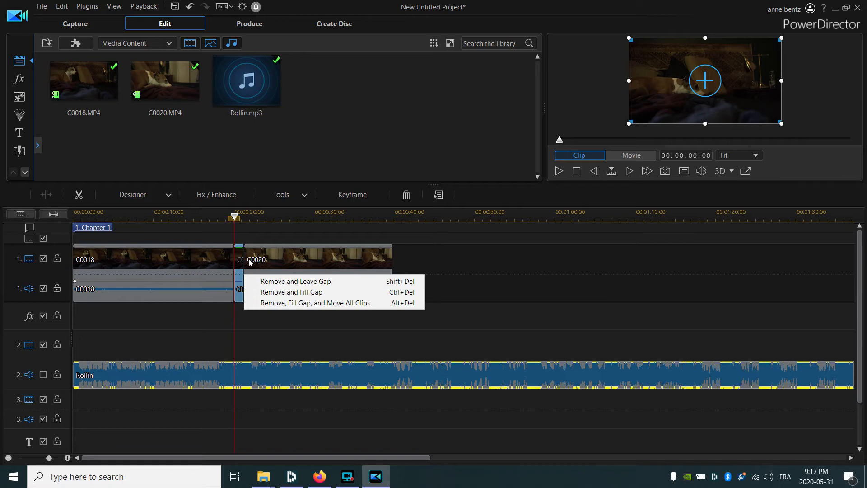
pyautogui.click(259, 293)
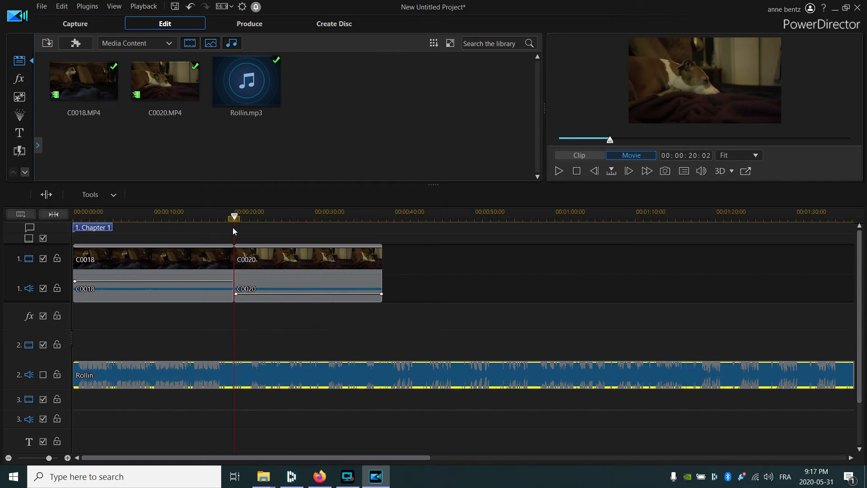
# Step: Lower the audio volume of the C0018 clip to near the level of the C0020 clip's audio
pyautogui.moveTo(234, 216); pyautogui.dragTo(199, 219)
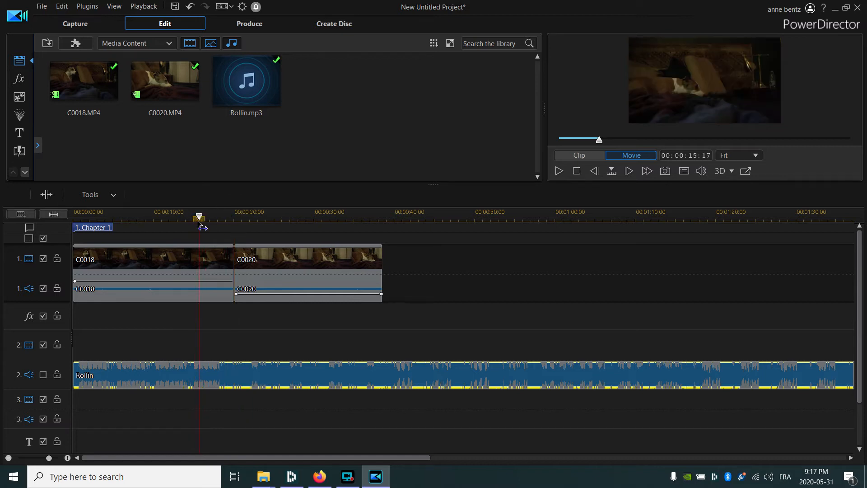
pyautogui.click(166, 283)
pyautogui.moveTo(162, 281); pyautogui.dragTo(162, 291)
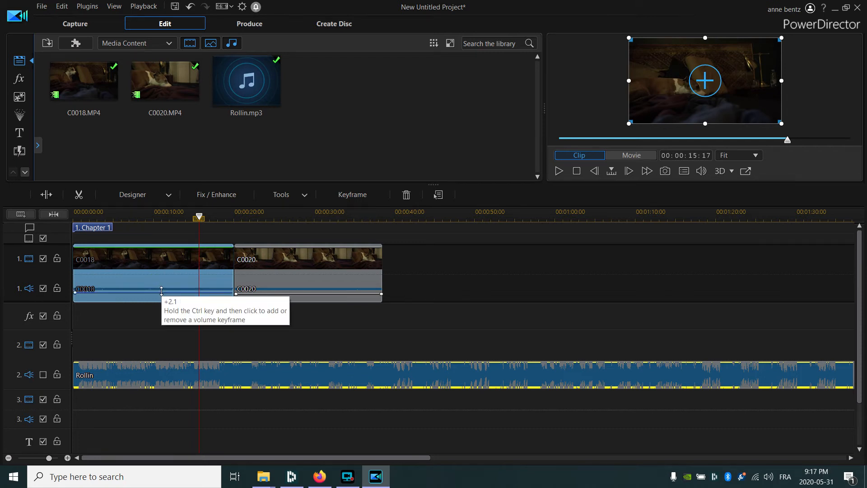
pyautogui.click(252, 291)
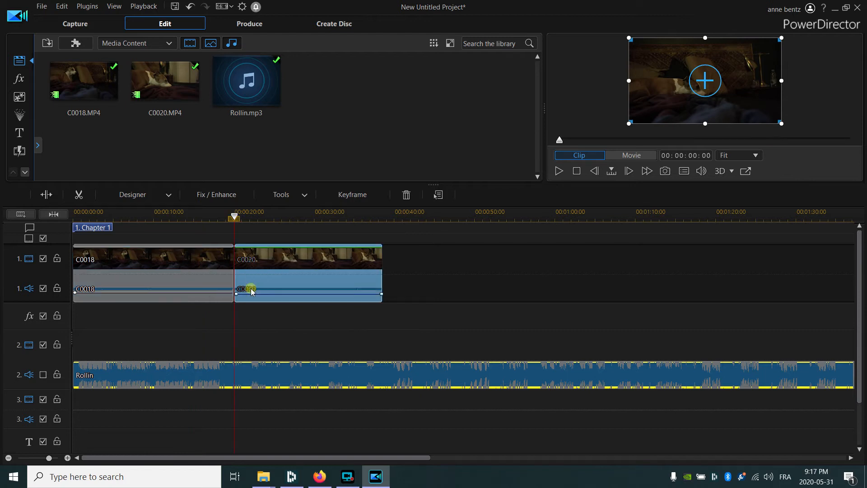
pyautogui.click(172, 290)
pyautogui.click(263, 277)
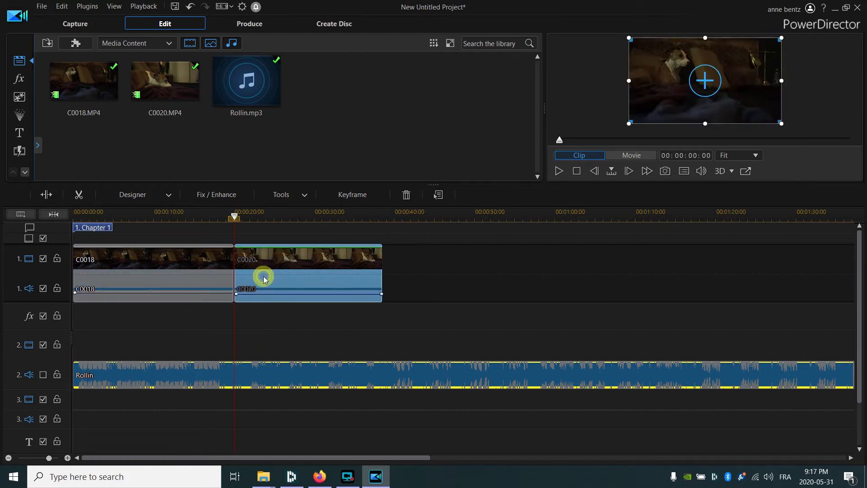
pyautogui.click(140, 383)
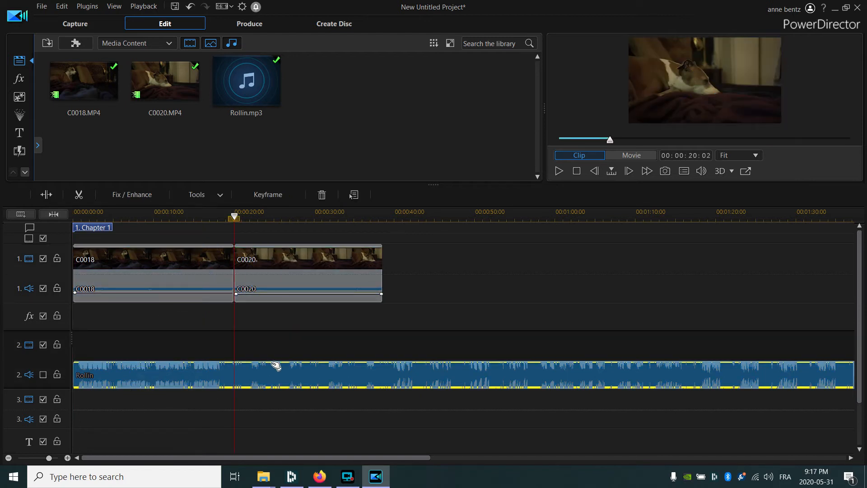
pyautogui.click(137, 275)
pyautogui.click(287, 264)
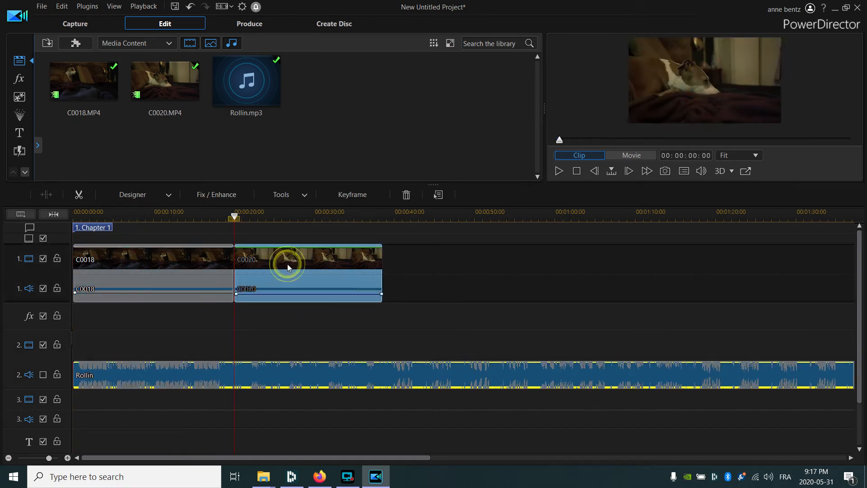
pyautogui.click(238, 382)
pyautogui.click(238, 382)
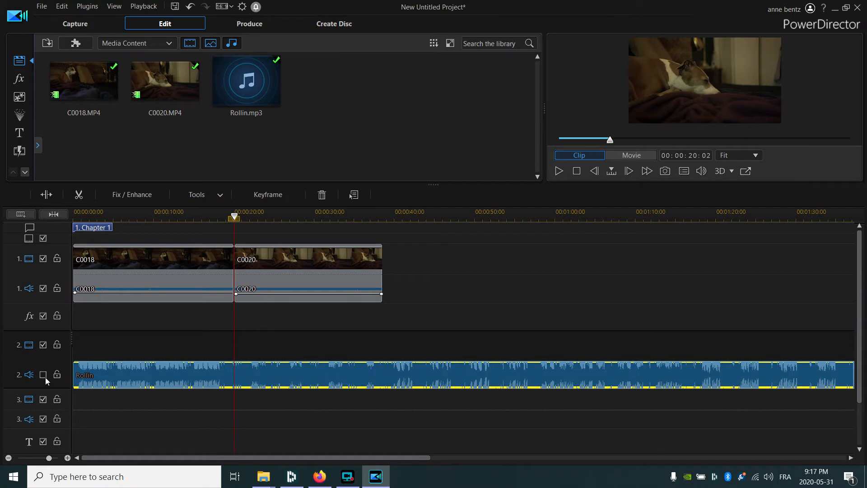
pyautogui.click(318, 261)
pyautogui.click(166, 279)
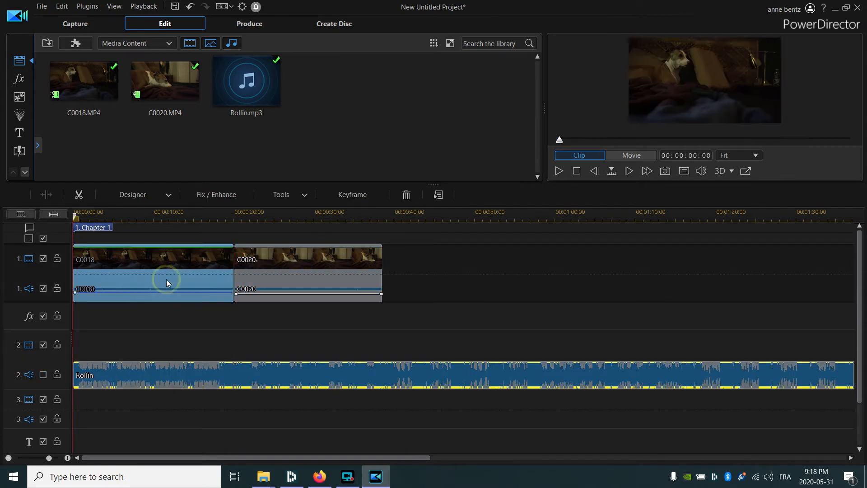
pyautogui.click(146, 367)
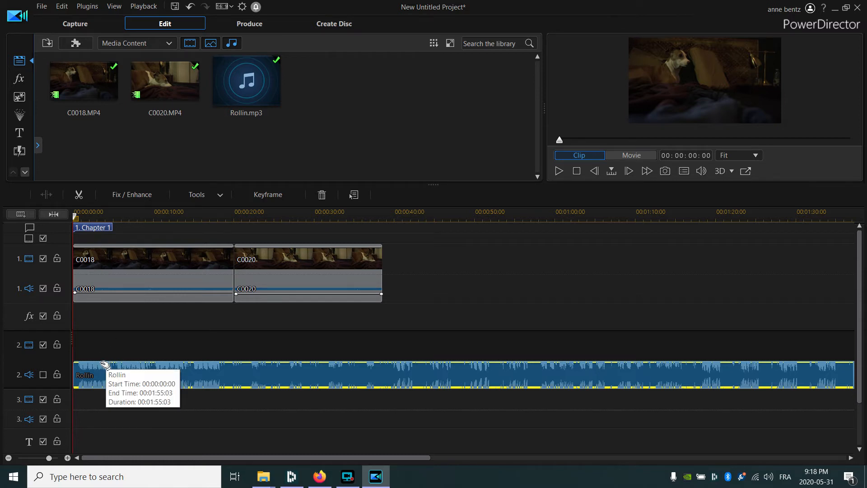
# Step: Lock audio track 2, try to select the Rollin music clip while it is locked, and unlock the track
pyautogui.click(57, 376)
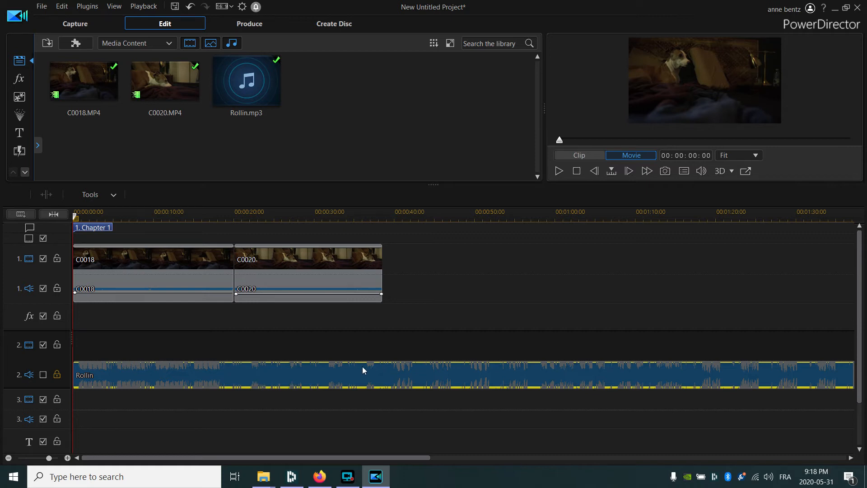
pyautogui.click(58, 375)
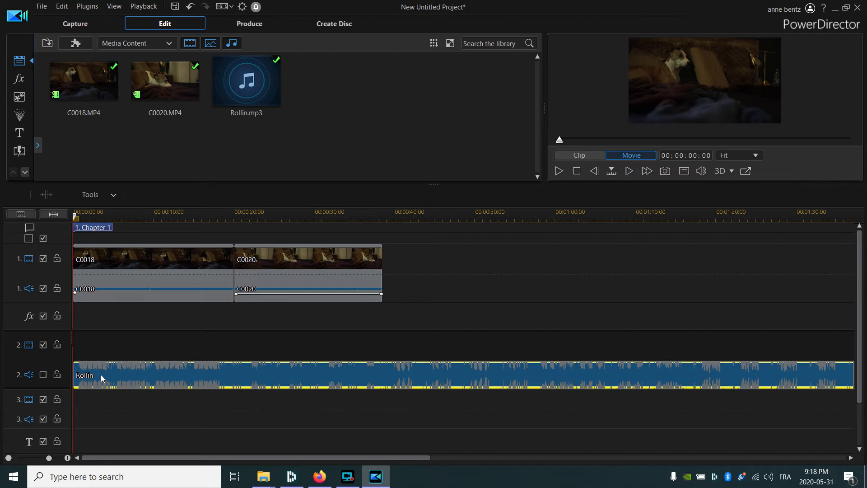
pyautogui.click(56, 375)
pyautogui.click(116, 370)
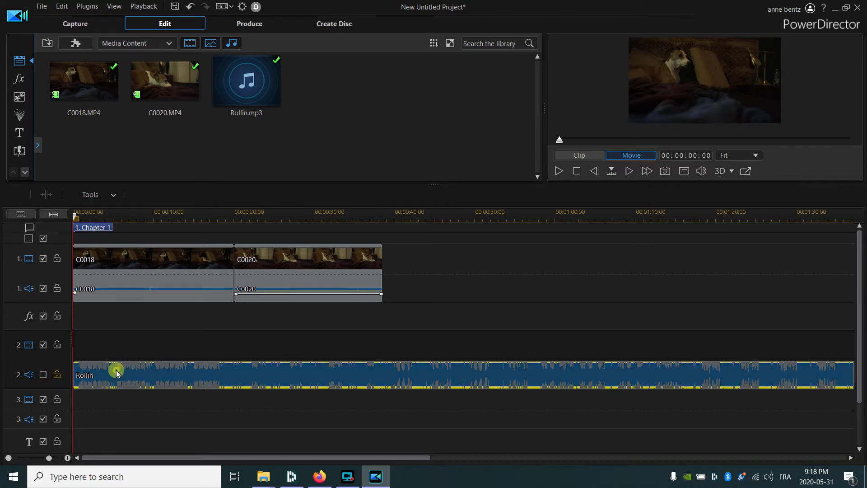
pyautogui.click(223, 372)
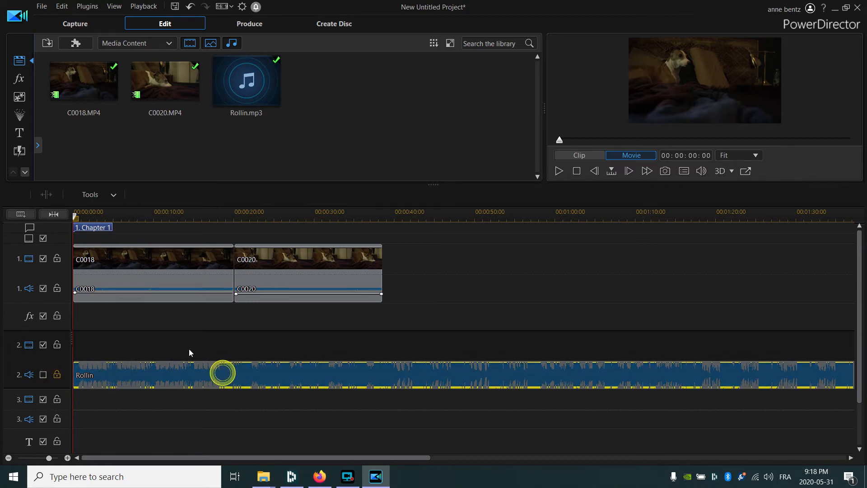
pyautogui.click(57, 374)
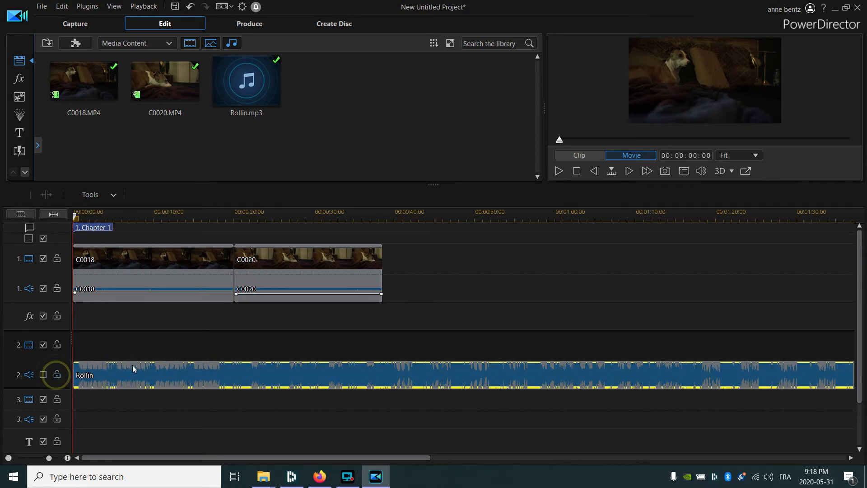
# Step: Compare the editing functions and tools offered for the video clips with those for the Rollin music clip
pyautogui.click(151, 269)
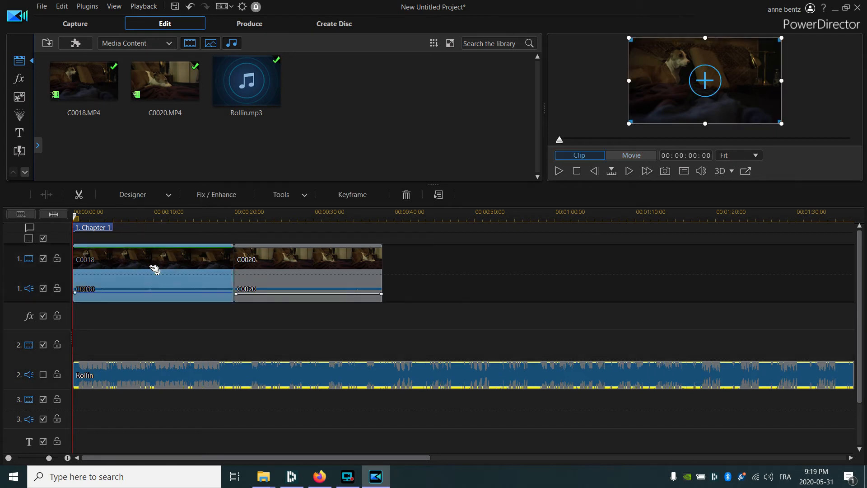
pyautogui.click(300, 270)
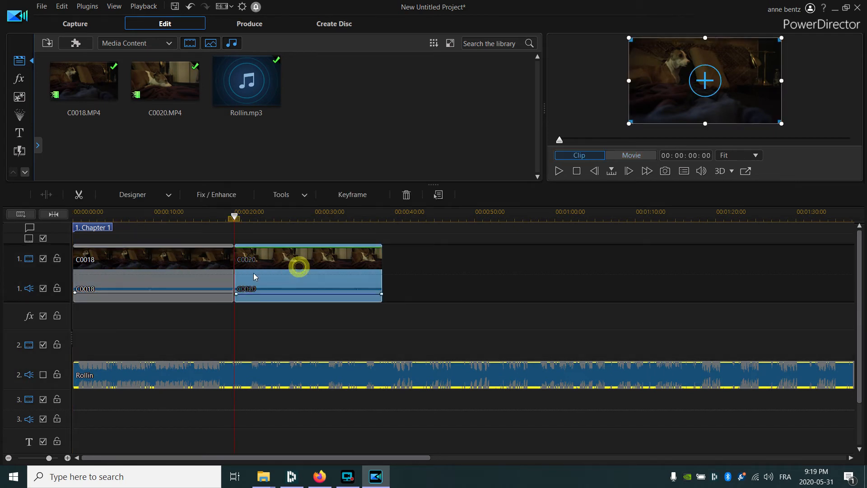
pyautogui.click(186, 279)
pyautogui.click(198, 373)
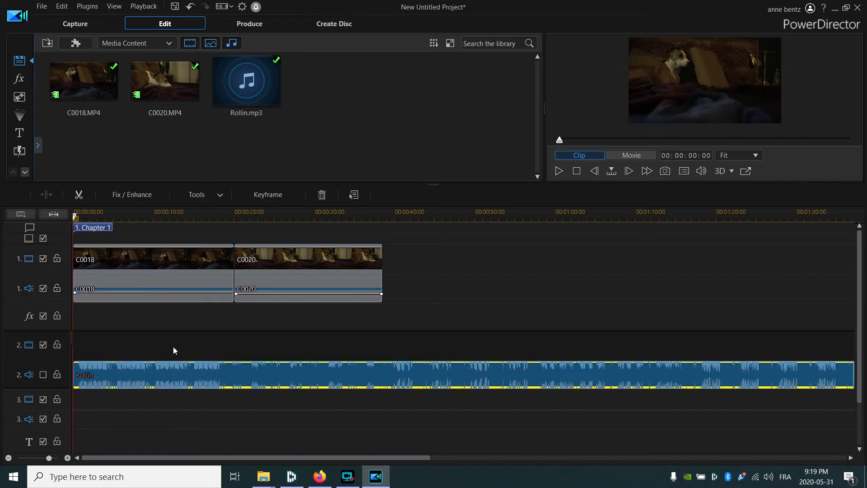
pyautogui.click(161, 279)
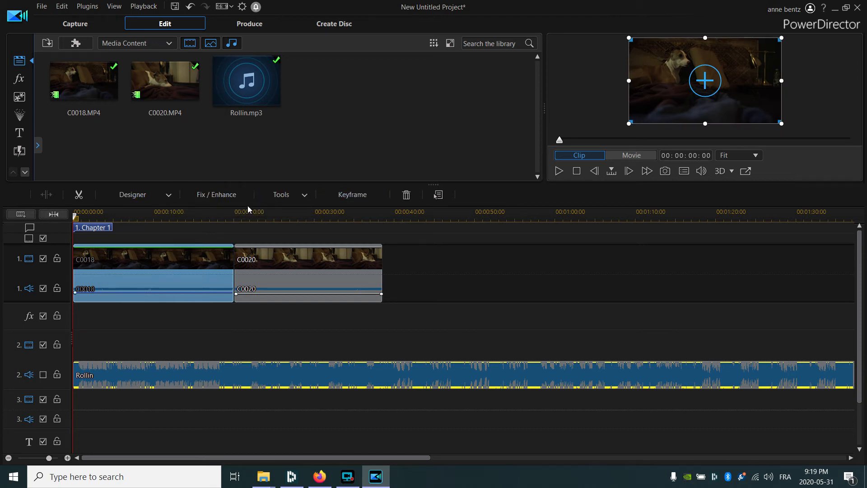
pyautogui.click(131, 376)
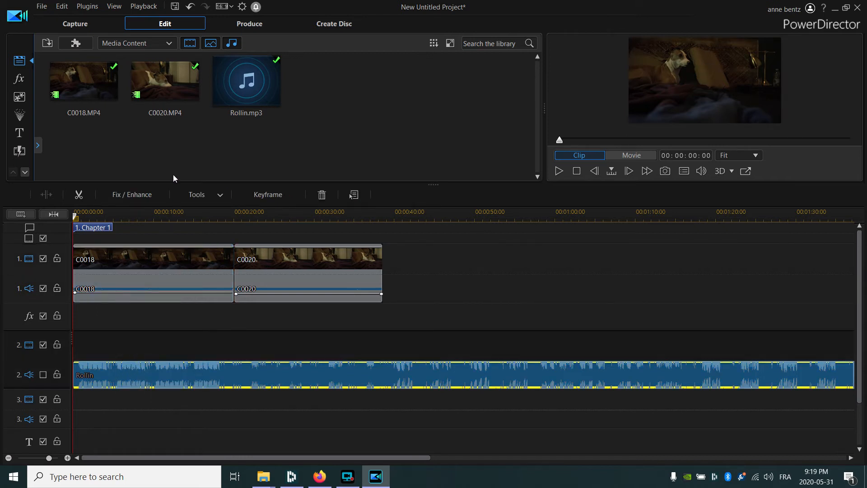
pyautogui.click(220, 196)
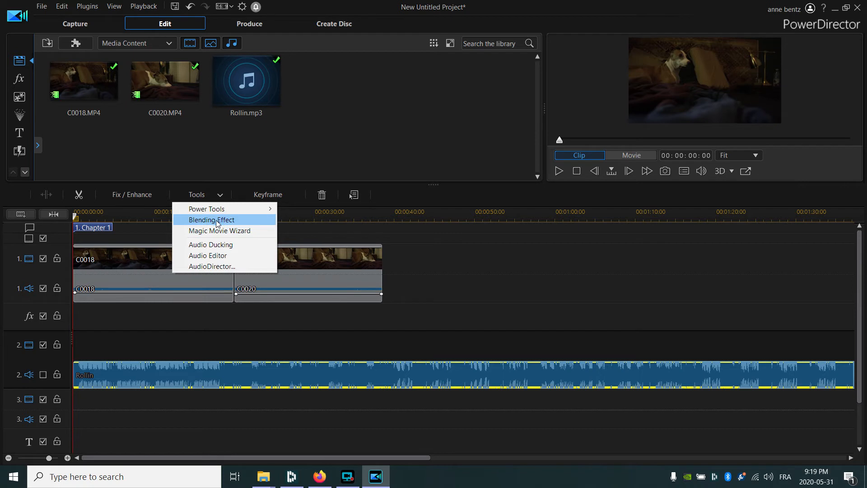
pyautogui.click(222, 169)
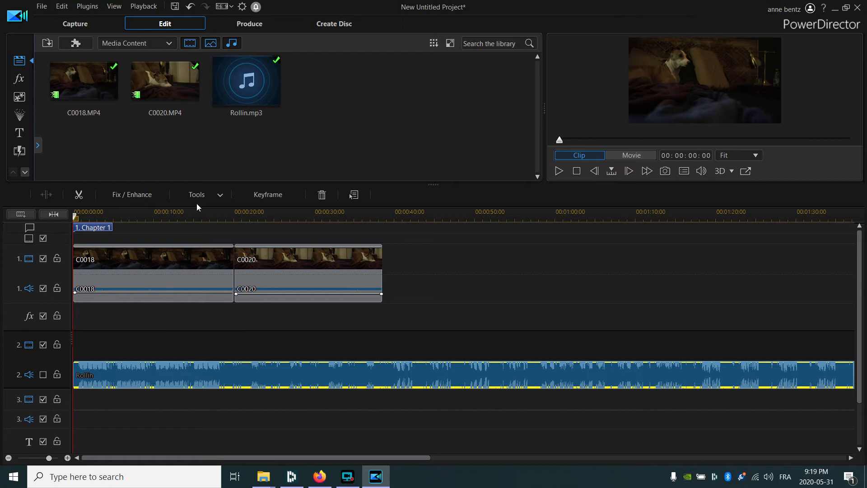
pyautogui.click(135, 277)
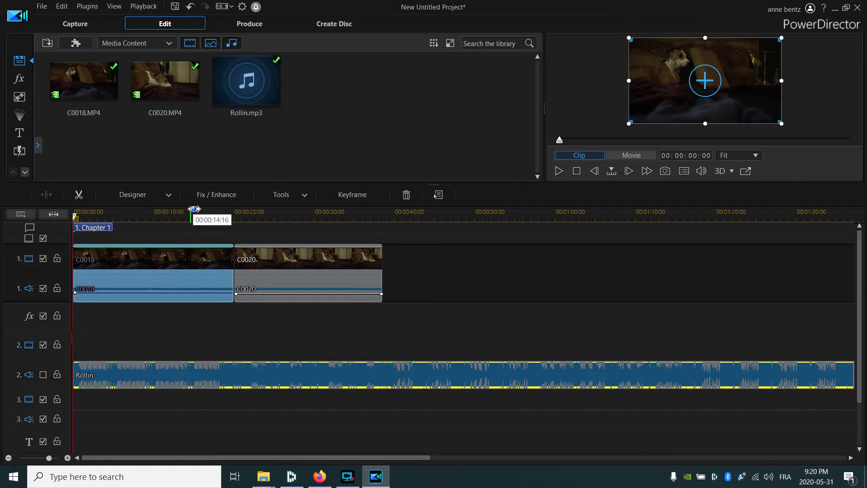
pyautogui.click(302, 196)
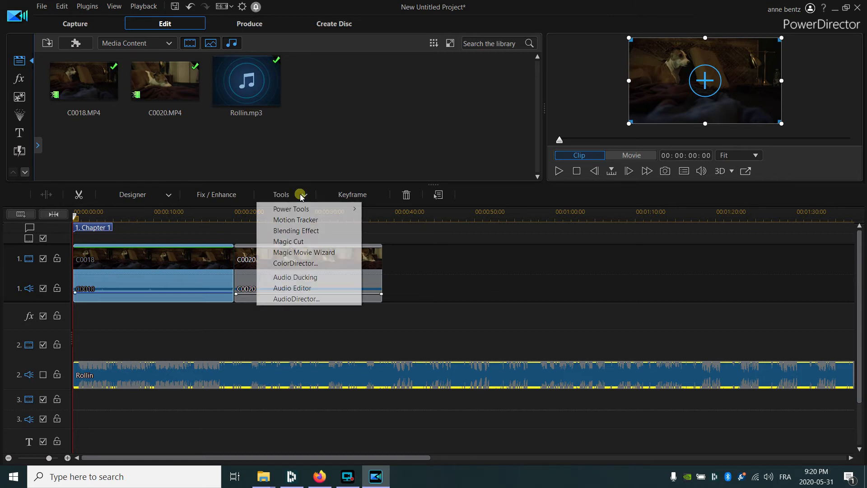
pyautogui.moveTo(309, 209)
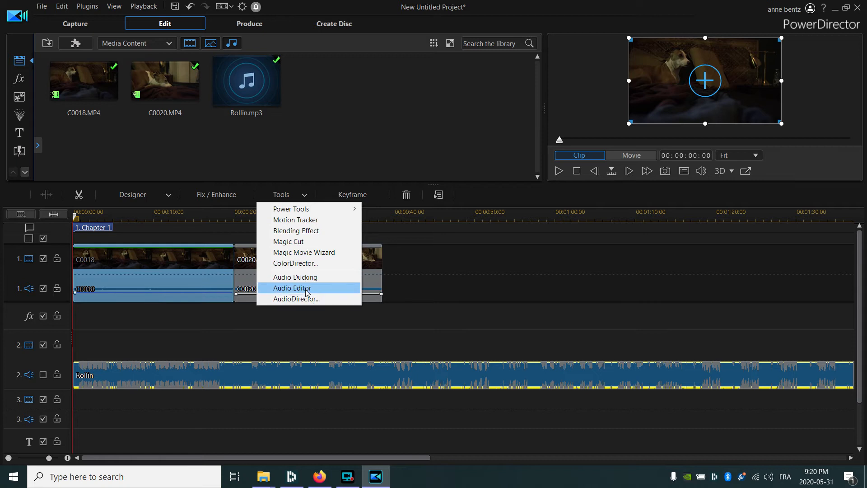
pyautogui.click(292, 169)
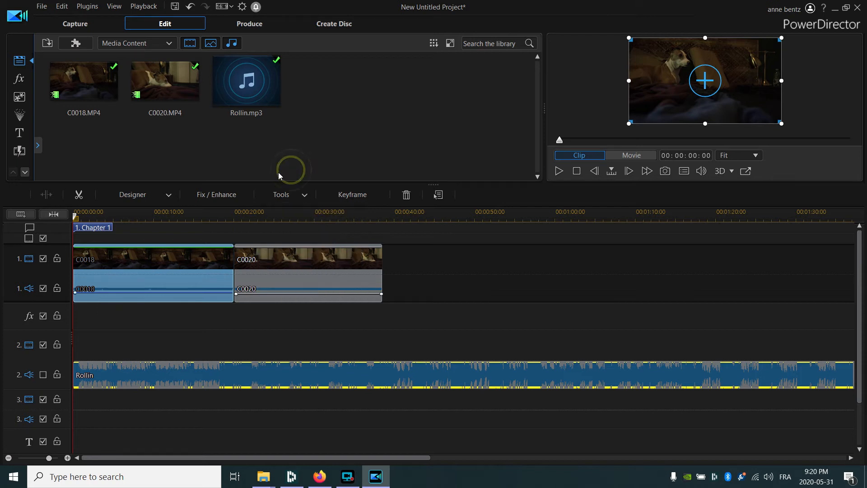
# Step: Open Fix / Enhance for the C0018 clip and enlarge the settings area and the preview
pyautogui.click(209, 199)
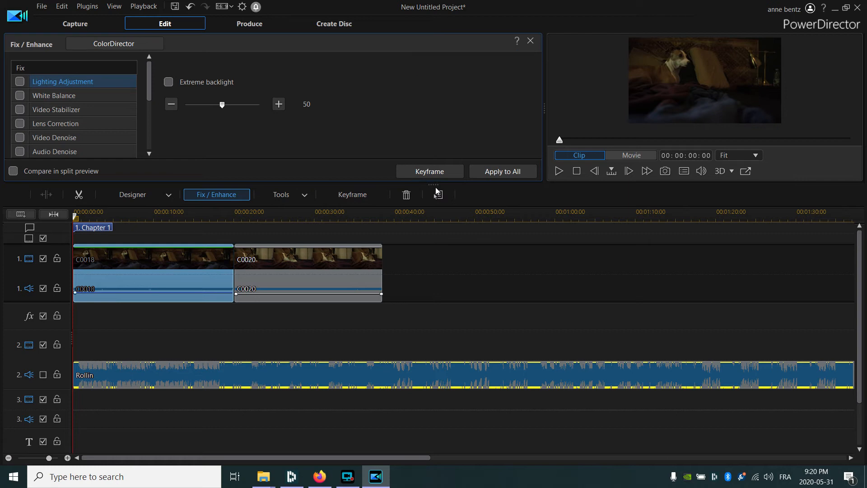
pyautogui.click(437, 193)
pyautogui.click(441, 150)
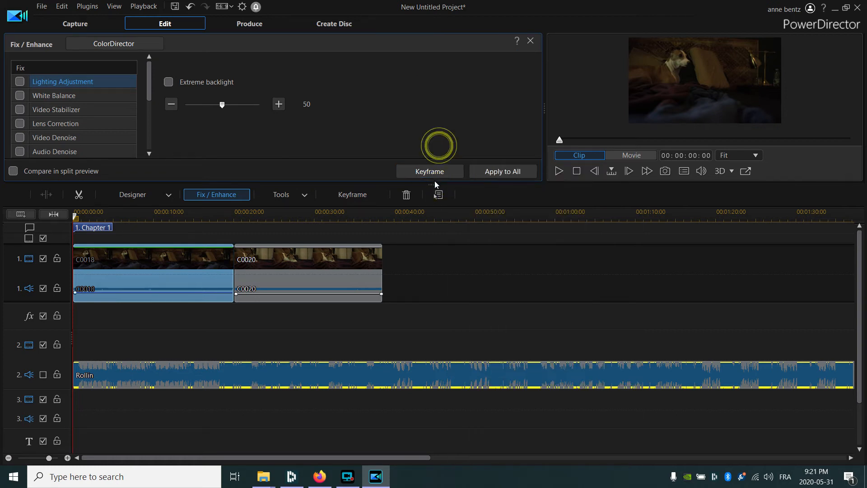
pyautogui.moveTo(431, 184); pyautogui.dragTo(432, 331)
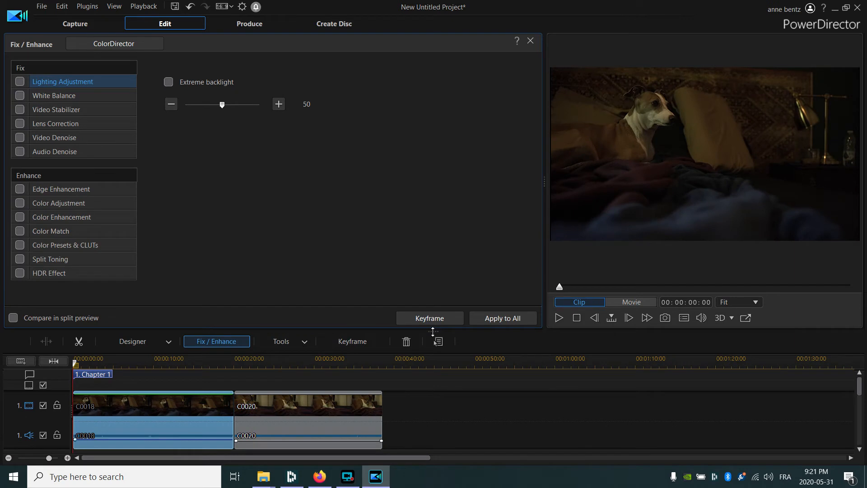
pyautogui.moveTo(544, 183); pyautogui.dragTo(330, 197)
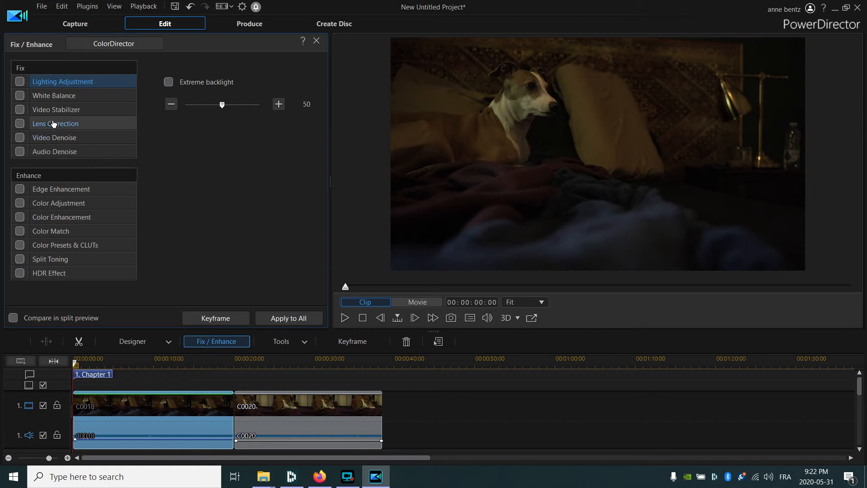
# Step: Enable Color Adjustment on the C0018 clip and set Exposure to 136 and Sharpness to 82
pyautogui.click(20, 203)
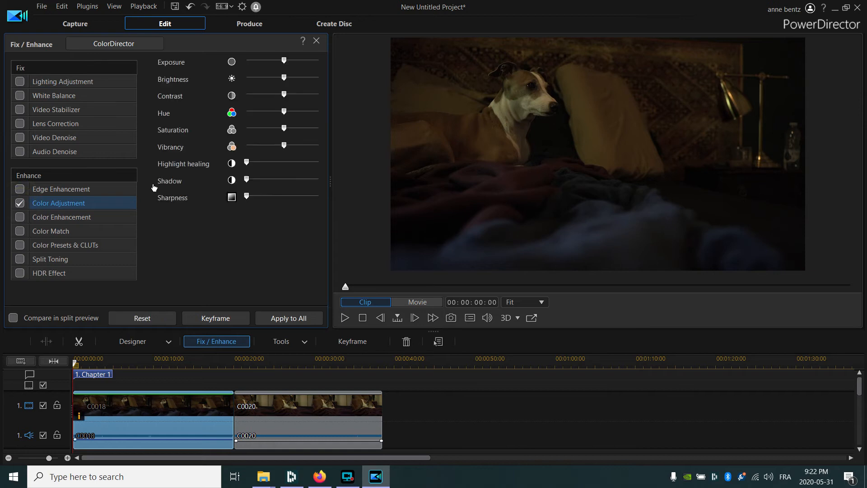
pyautogui.moveTo(330, 179); pyautogui.dragTo(401, 179)
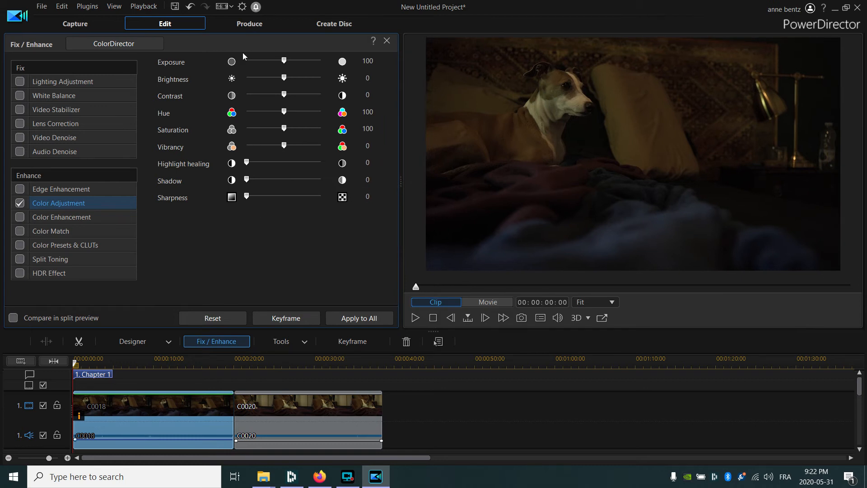
pyautogui.moveTo(284, 60); pyautogui.dragTo(297, 61)
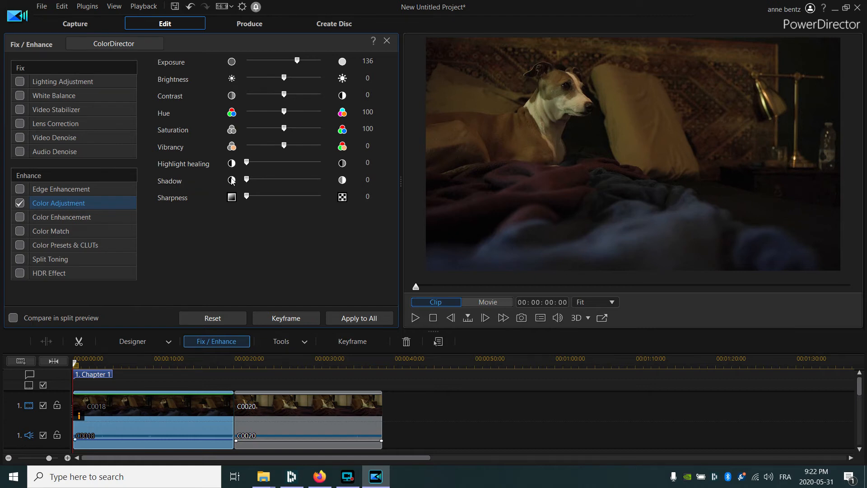
pyautogui.moveTo(246, 180); pyautogui.dragTo(277, 199)
# Step: Check the C0020 clip's enhancement settings and apply the C0018 color adjustment to all clips
pyautogui.click(289, 415)
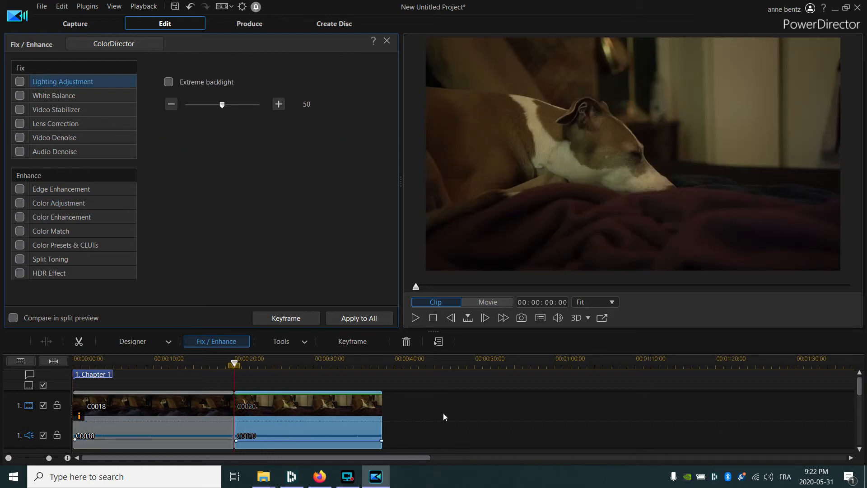
pyautogui.click(163, 428)
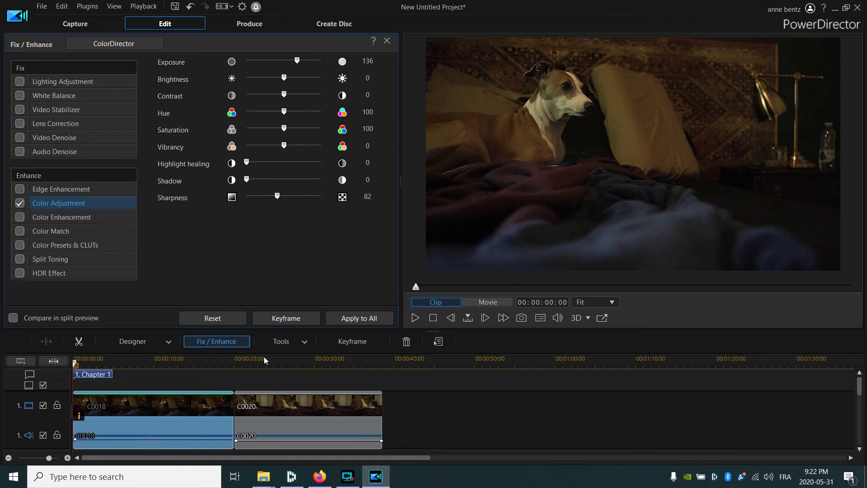
pyautogui.click(353, 318)
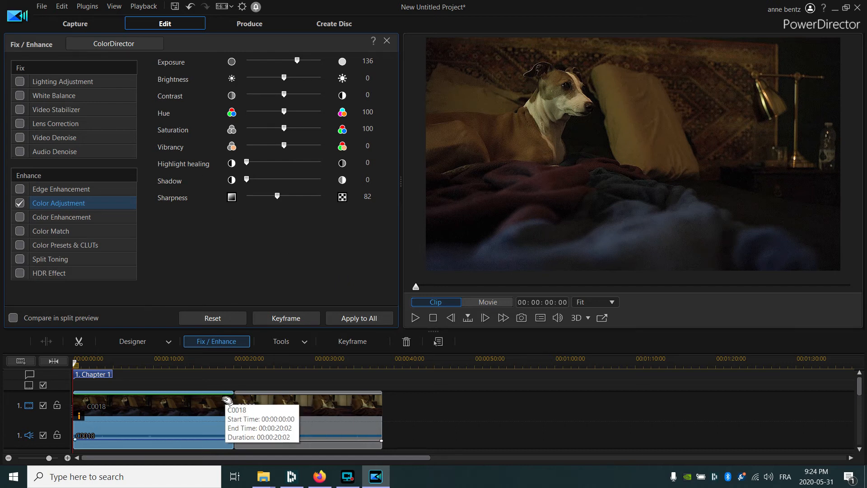
# Step: Play back the whole movie across the cut between the C0018 and C0020 clips to review the join
pyautogui.click(242, 411)
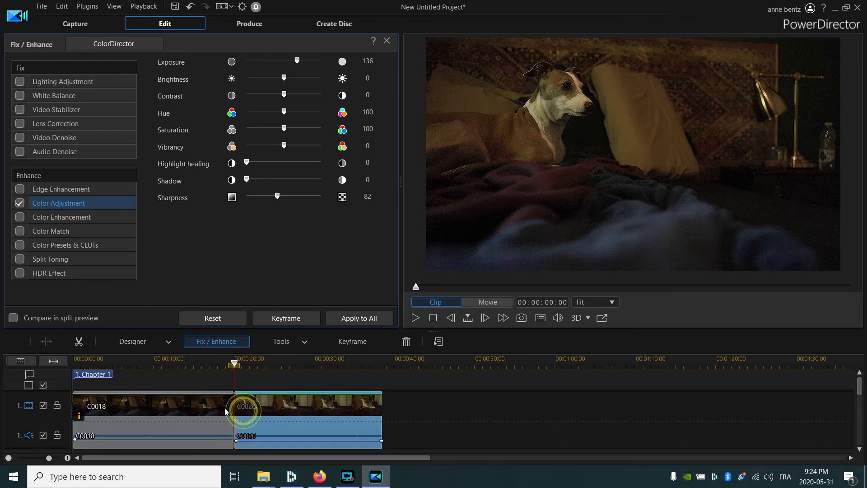
pyautogui.click(223, 361)
pyautogui.click(412, 317)
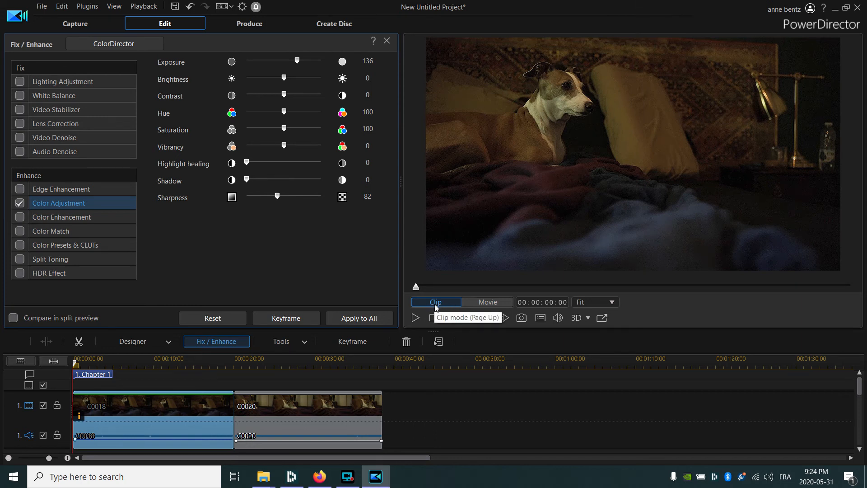
pyautogui.click(487, 303)
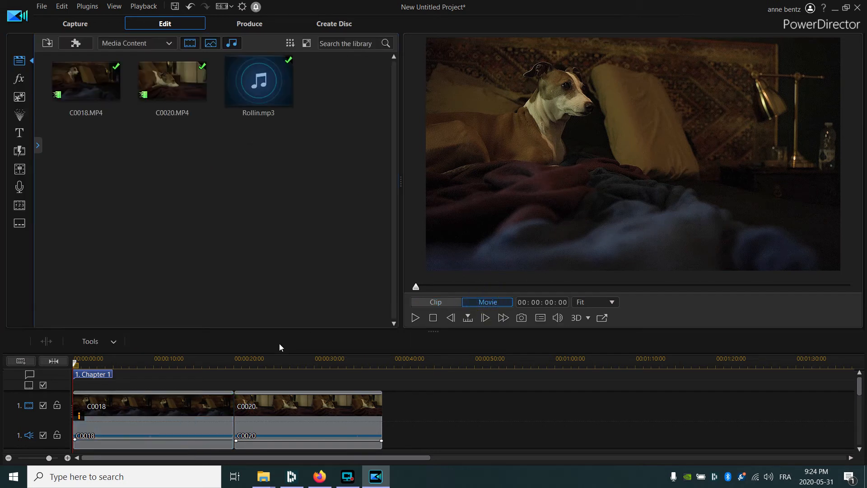
pyautogui.click(217, 363)
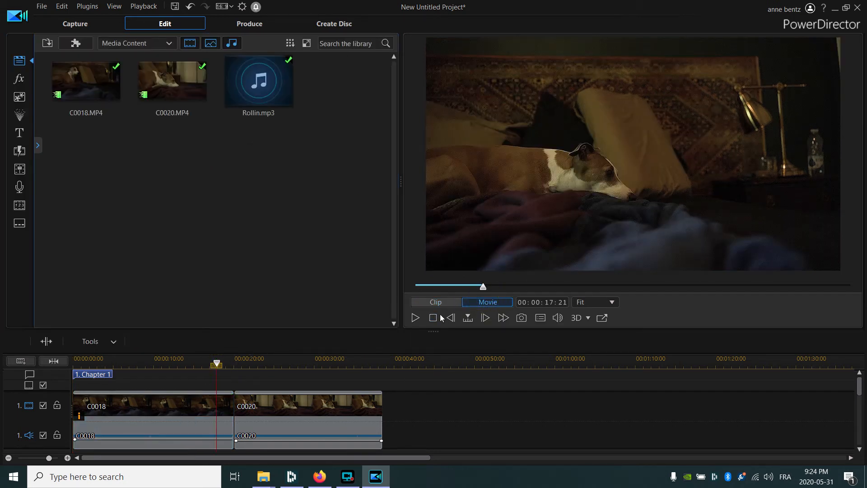
pyautogui.click(412, 318)
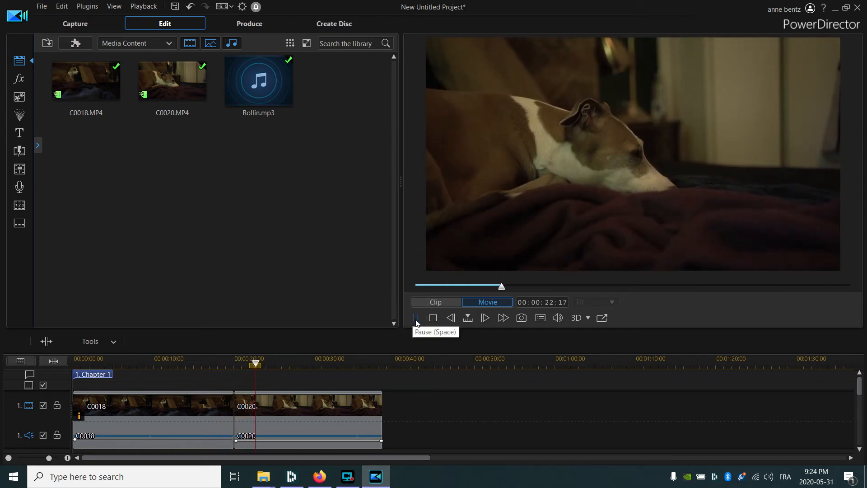
pyautogui.click(416, 318)
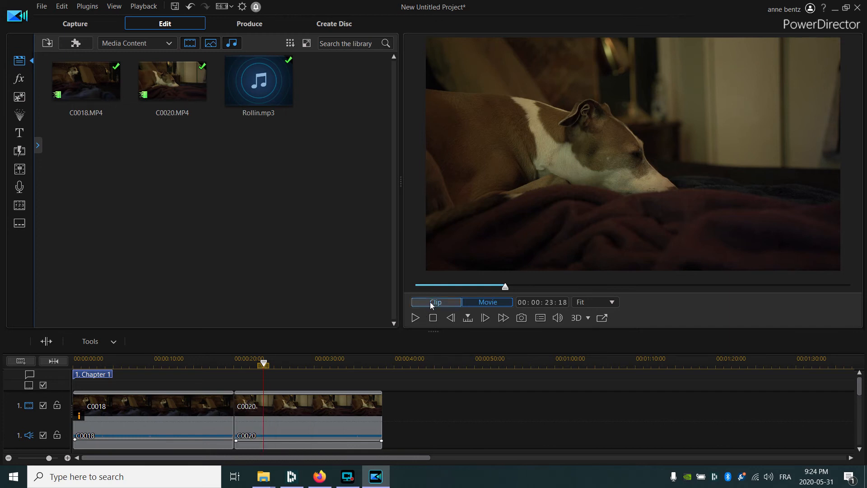
# Step: Add a Fade transition from the General category between the C0018 and C0020 clips and play it back
pyautogui.click(24, 134)
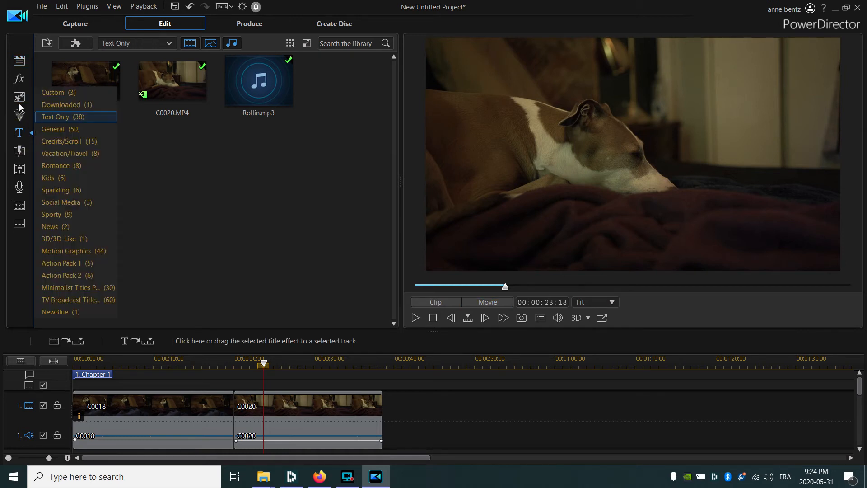
pyautogui.click(20, 150)
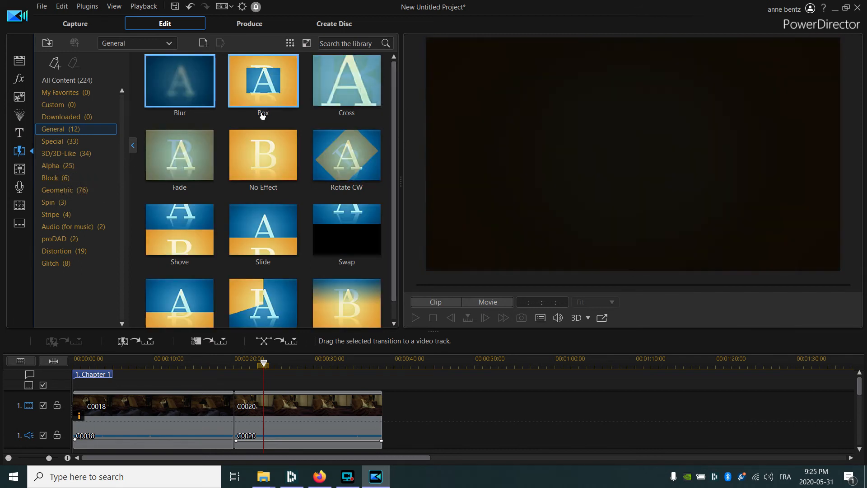
pyautogui.moveTo(392, 108); pyautogui.dragTo(393, 114)
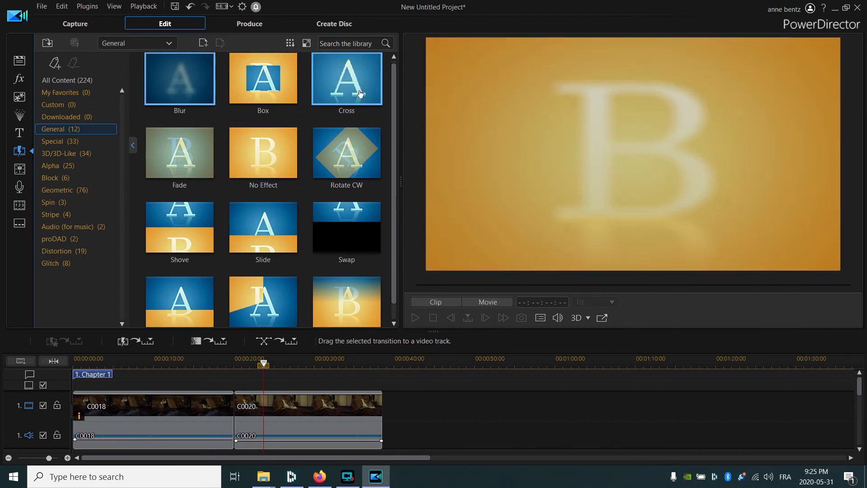
pyautogui.click(181, 153)
pyautogui.moveTo(180, 154); pyautogui.dragTo(237, 413)
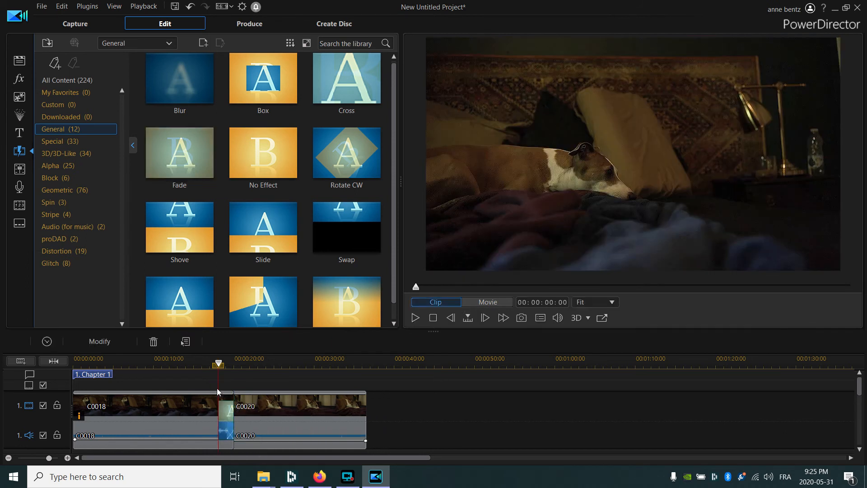
pyautogui.click(414, 318)
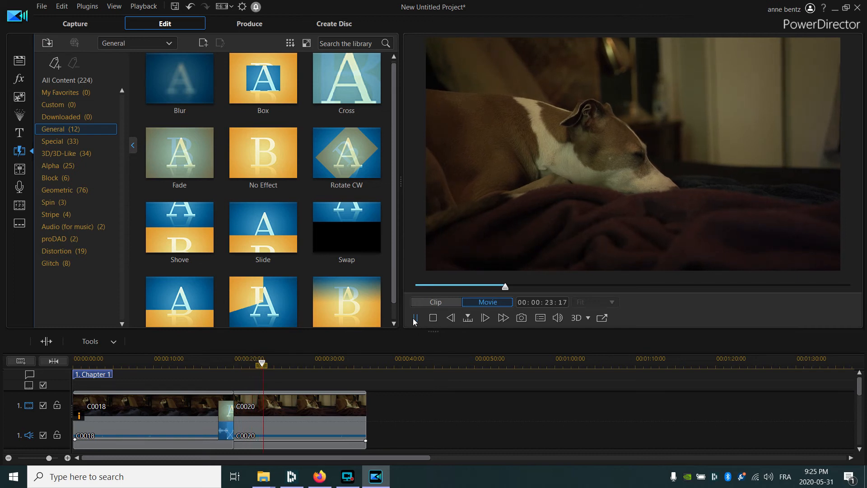
pyautogui.click(415, 318)
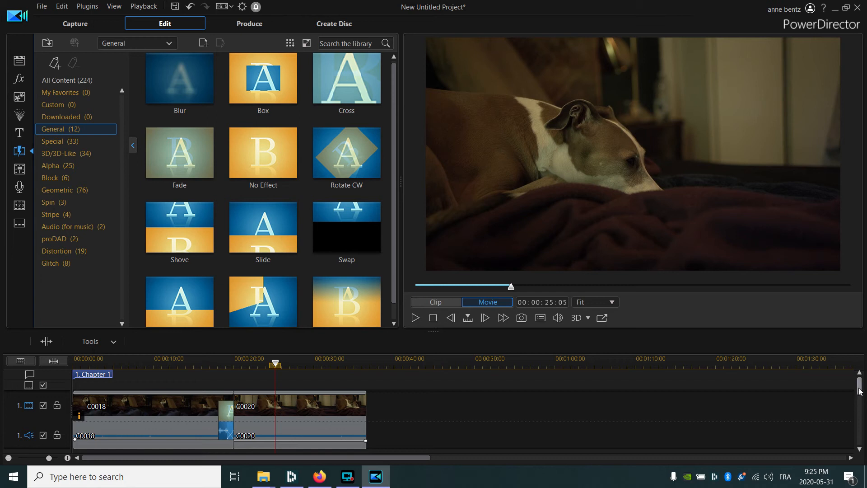
# Step: Trim the end of the Rollin music clip to the end of the C0020 clip, at 00:00:36:14
pyautogui.moveTo(859, 389); pyautogui.dragTo(865, 412)
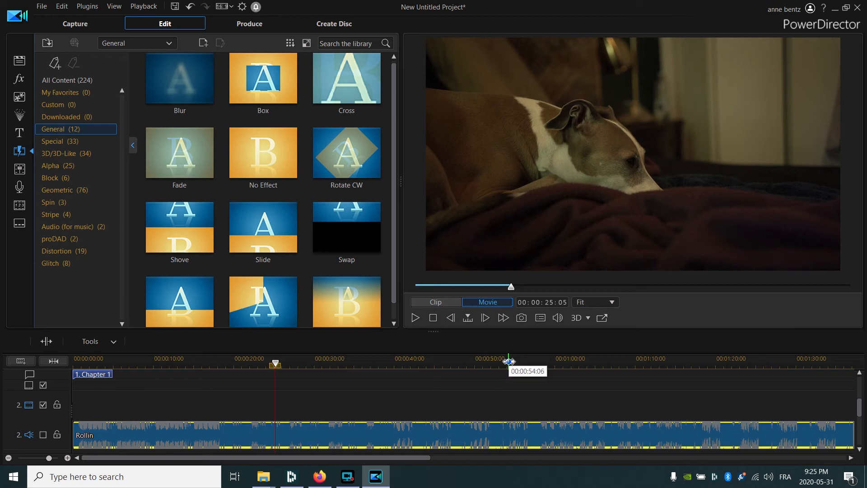
pyautogui.moveTo(509, 362); pyautogui.dragTo(244, 363)
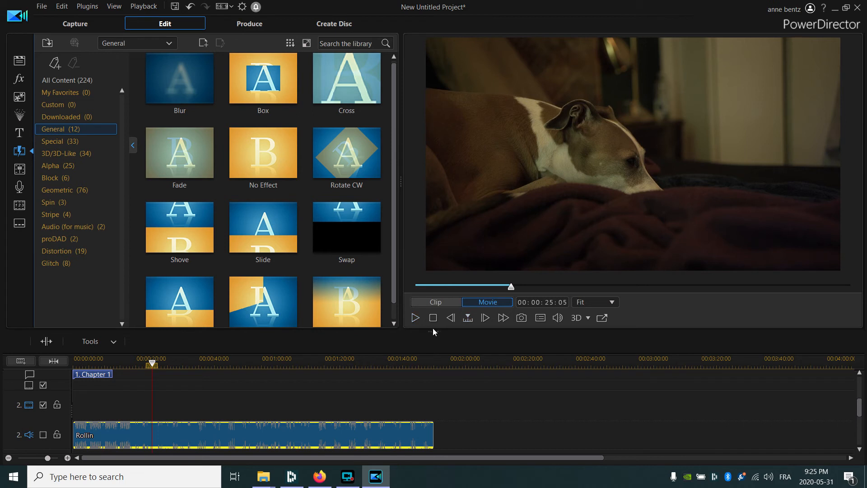
pyautogui.moveTo(434, 331); pyautogui.dragTo(425, 143)
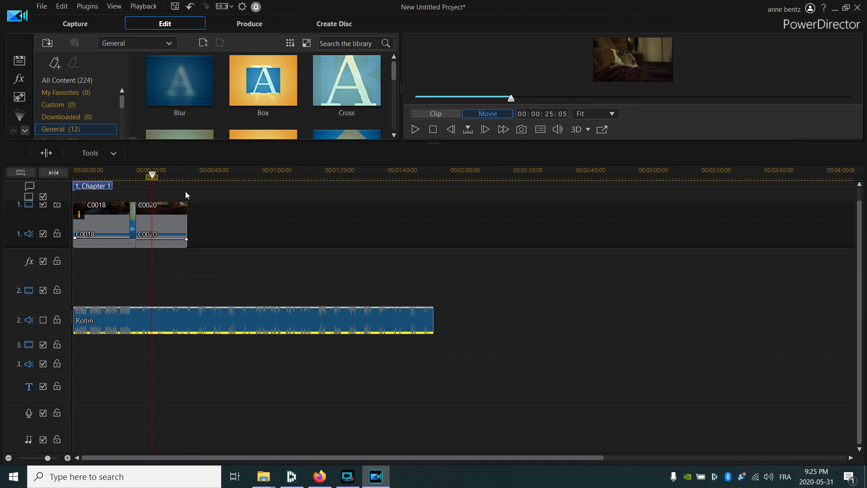
pyautogui.click(187, 171)
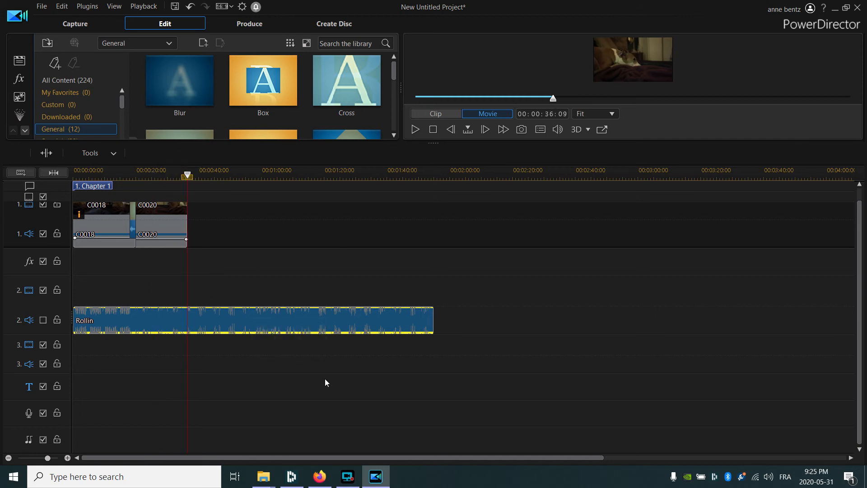
pyautogui.click(399, 317)
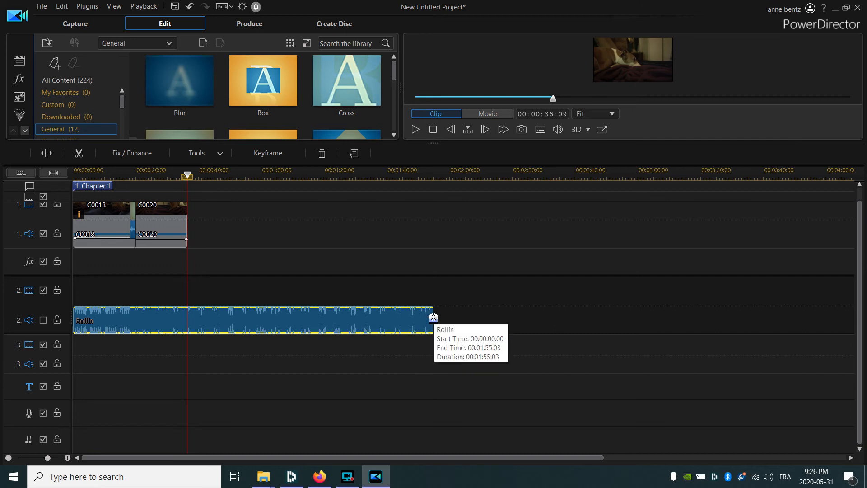
pyautogui.moveTo(433, 318); pyautogui.dragTo(190, 308)
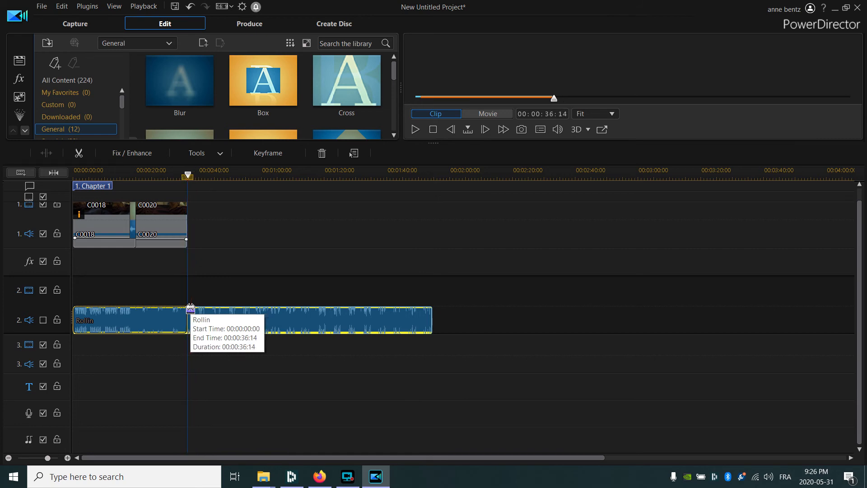
pyautogui.moveTo(198, 309); pyautogui.dragTo(188, 307)
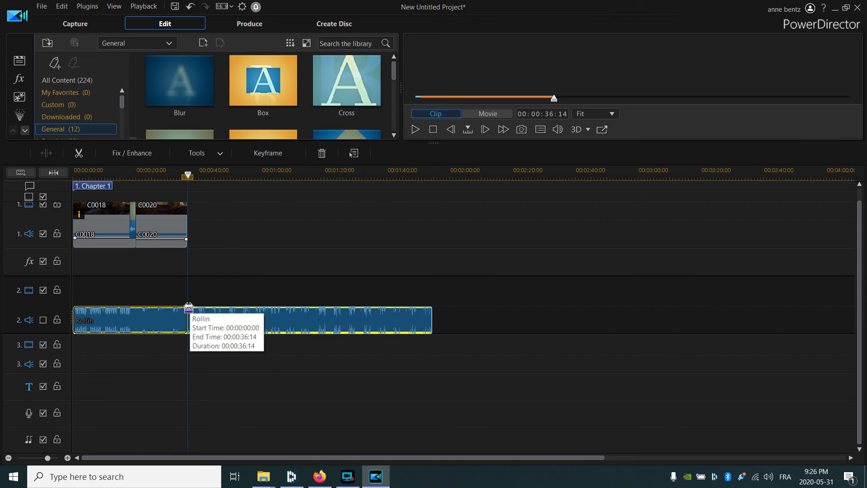
pyautogui.moveTo(188, 308); pyautogui.dragTo(189, 306)
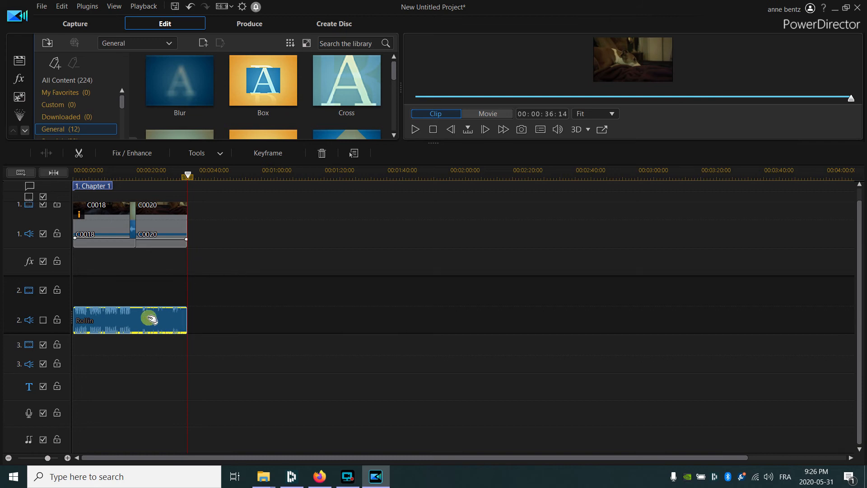
# Step: Fade out the end of the Rollin clip with two volume keyframes, placing the last at the clip's end and lowering it to silence
pyautogui.moveTo(166, 321)
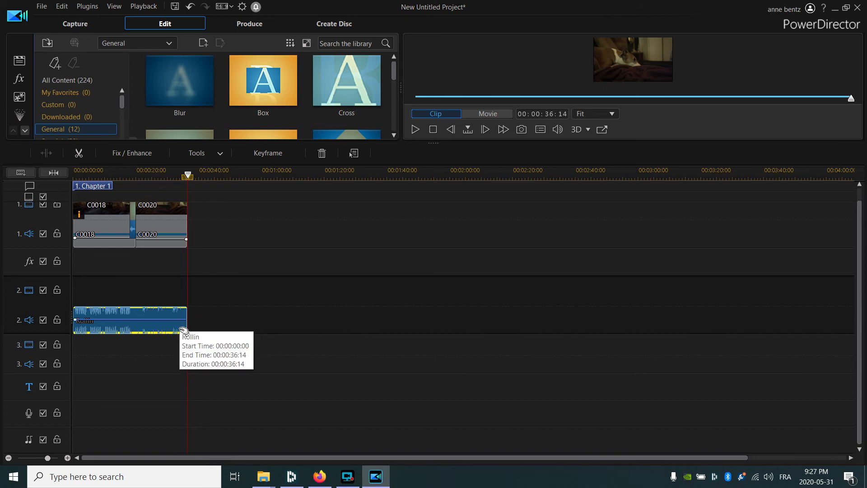
pyautogui.keyDown('ctrl'); pyautogui.click(156, 319); pyautogui.keyUp('ctrl')
pyautogui.click(157, 319)
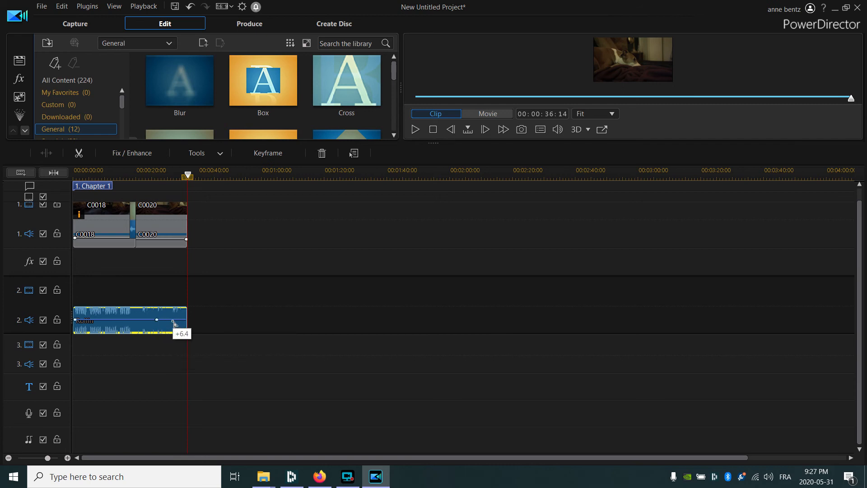
pyautogui.click(173, 322)
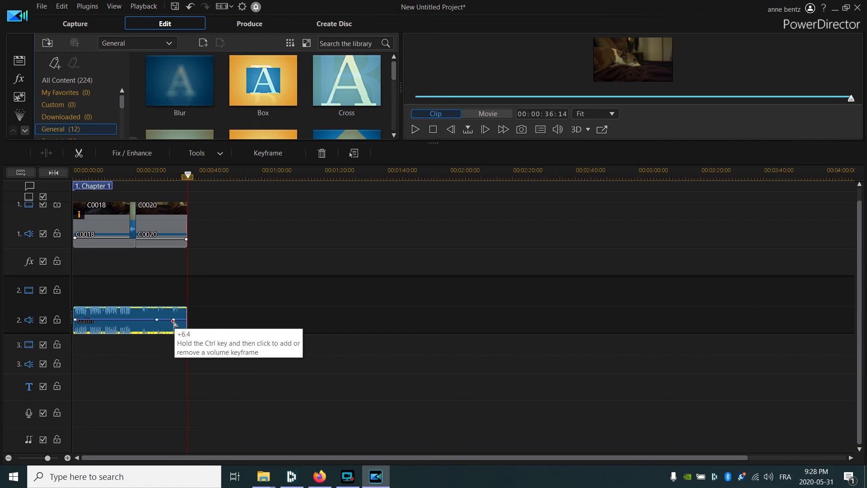
pyautogui.moveTo(173, 321); pyautogui.dragTo(189, 341)
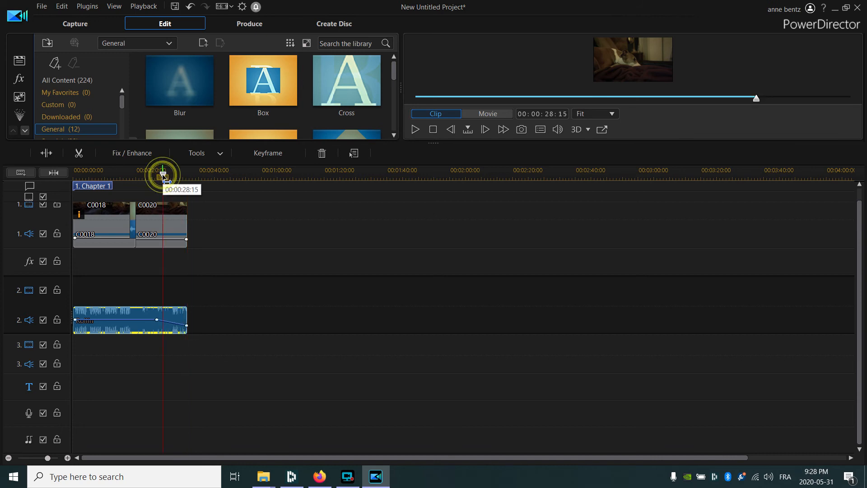
pyautogui.hotkey('ctrl', 'z')
pyautogui.moveTo(173, 320)
pyautogui.mouseDown()
pyautogui.moveTo(174, 311)
pyautogui.moveTo(187, 324)
pyautogui.mouseUp()
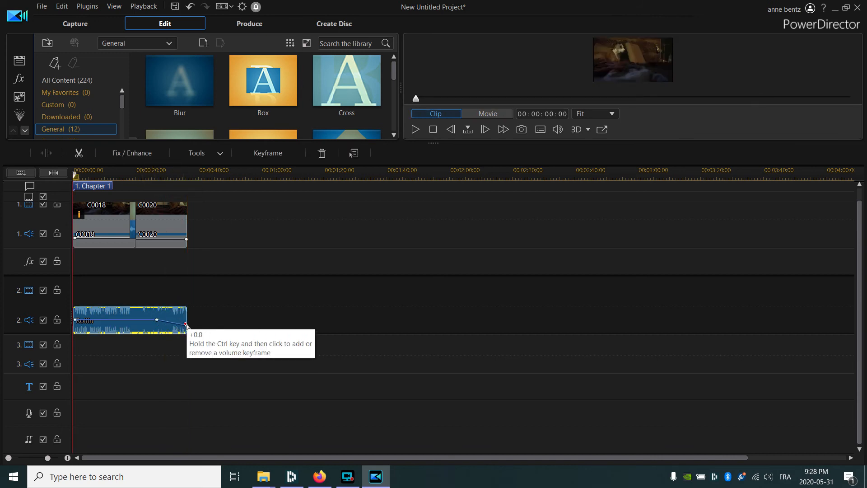
pyautogui.moveTo(186, 325); pyautogui.dragTo(185, 335)
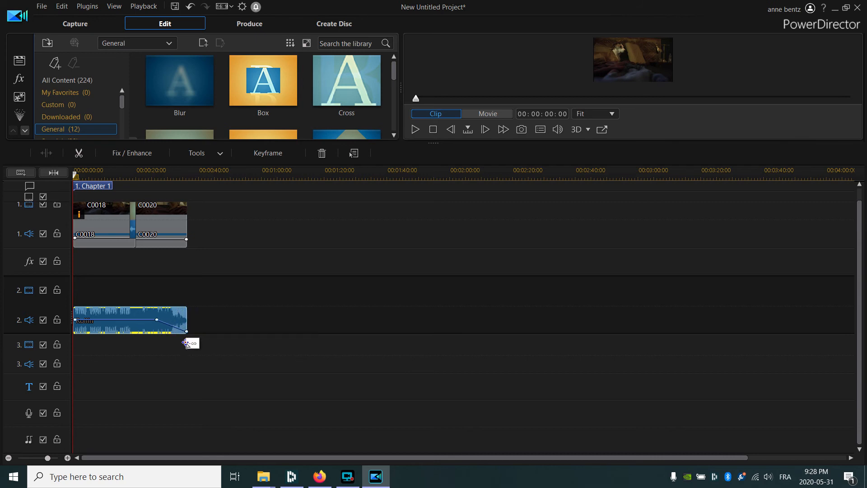
# Step: Play the last seconds of the movie to check the music fade-out, stop playback and look over the tracks
pyautogui.click(163, 190)
pyautogui.click(166, 177)
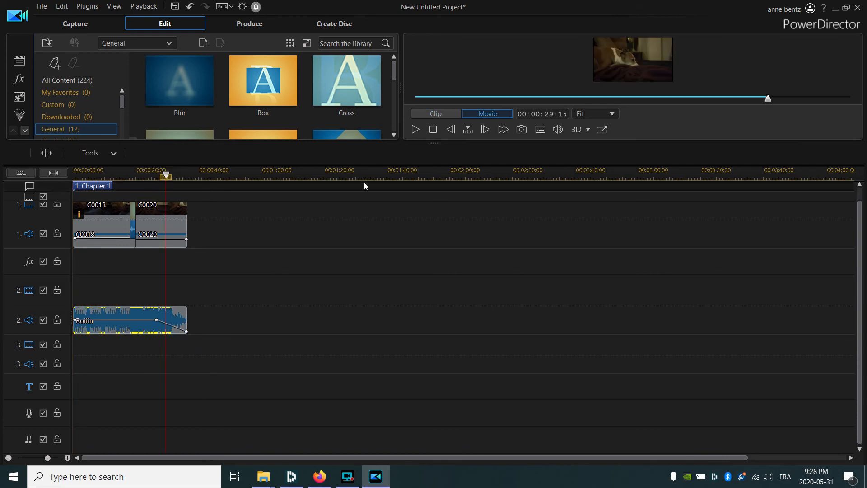
pyautogui.click(413, 131)
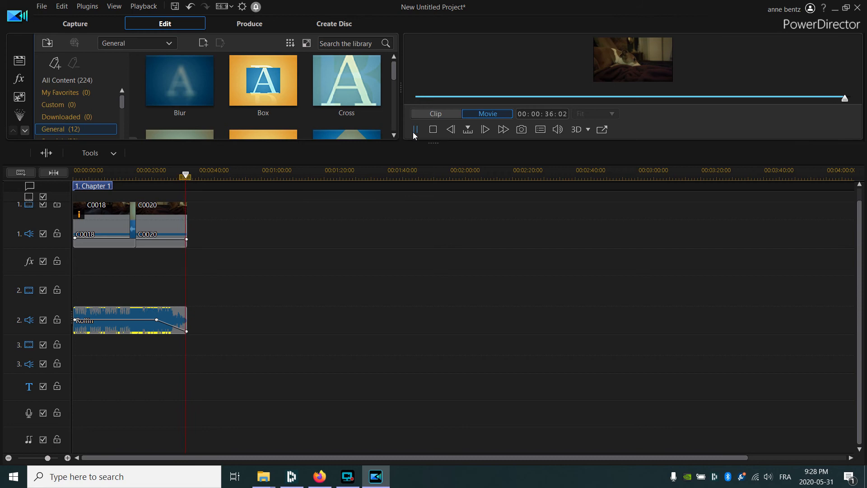
pyautogui.click(433, 130)
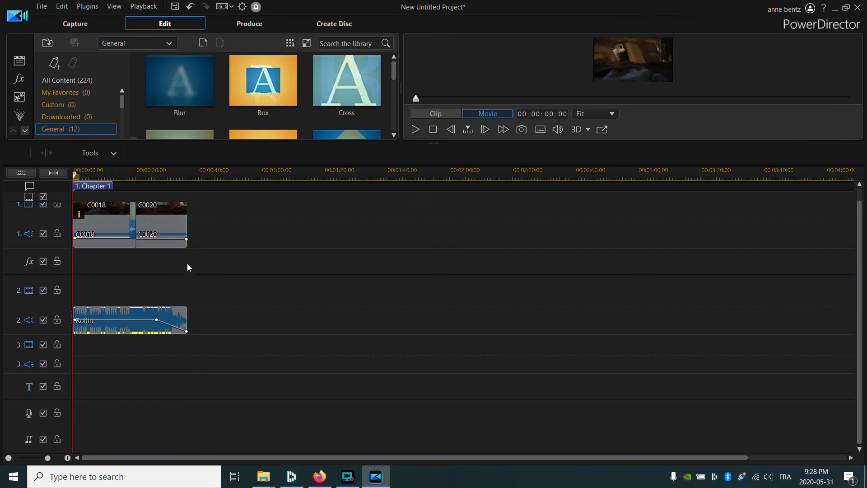
pyautogui.click(856, 239)
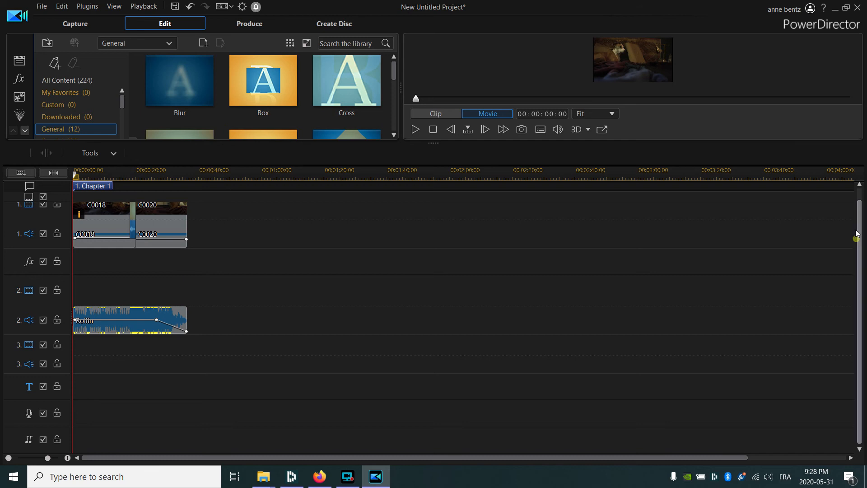
pyautogui.moveTo(858, 242); pyautogui.dragTo(852, 170)
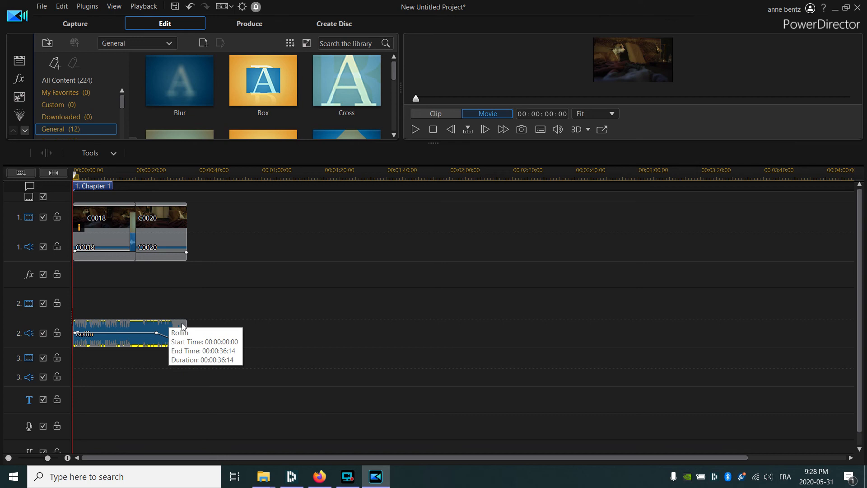
# Step: Set the produced movie's export location to the Desktop with the file name iggyDog, as MP4
pyautogui.click(251, 27)
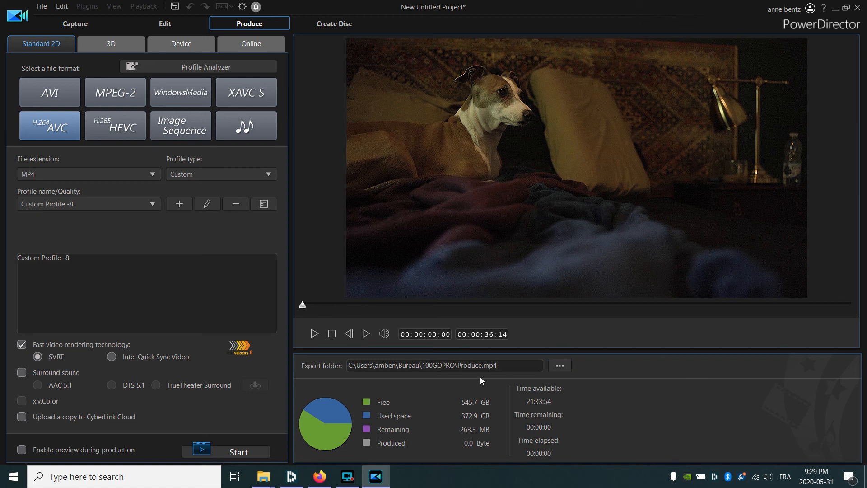
pyautogui.click(560, 367)
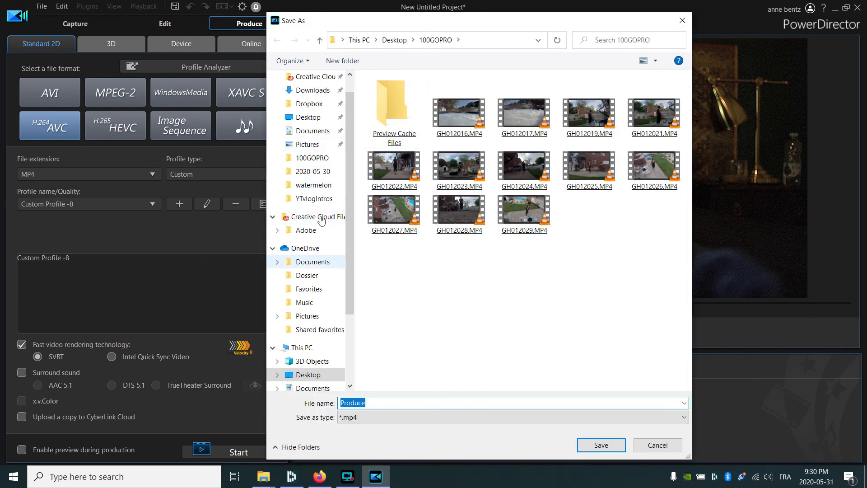
pyautogui.click(308, 117)
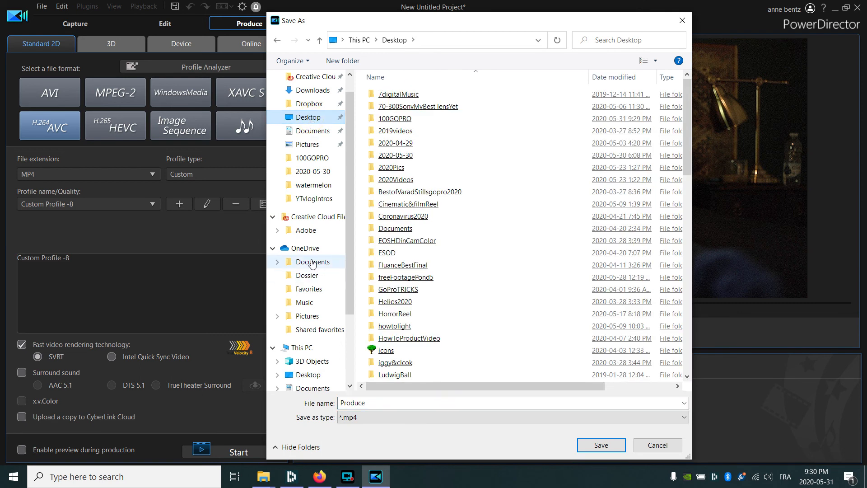
pyautogui.click(360, 402)
pyautogui.doubleClick(361, 402)
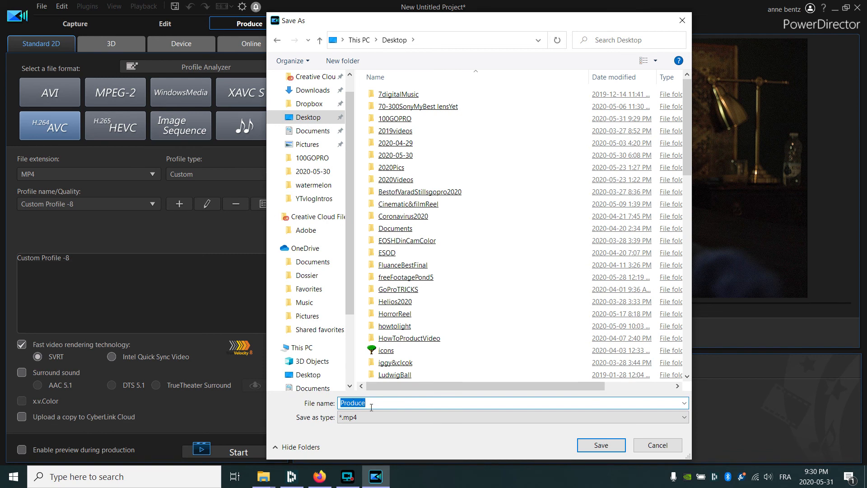
pyautogui.write('iggy')
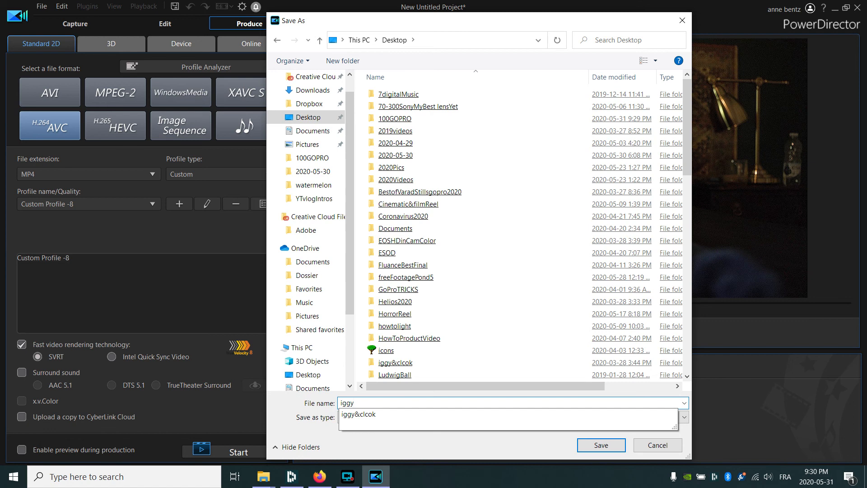
pyautogui.write('Dog')
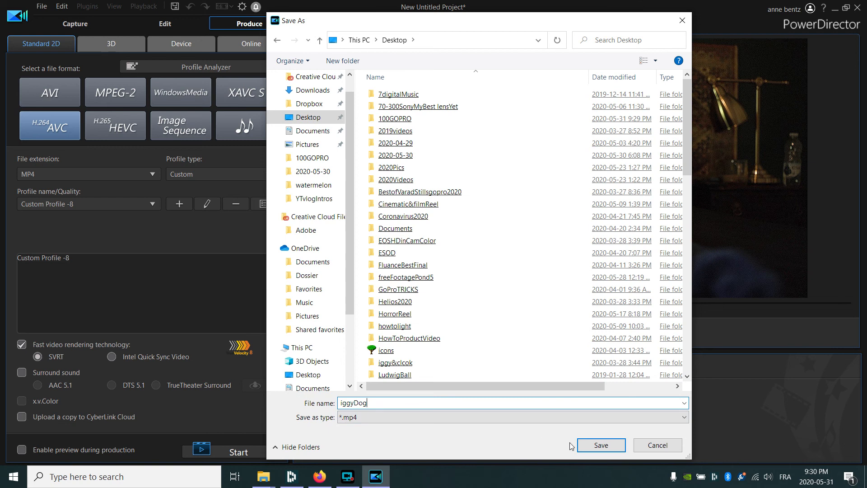
pyautogui.click(600, 445)
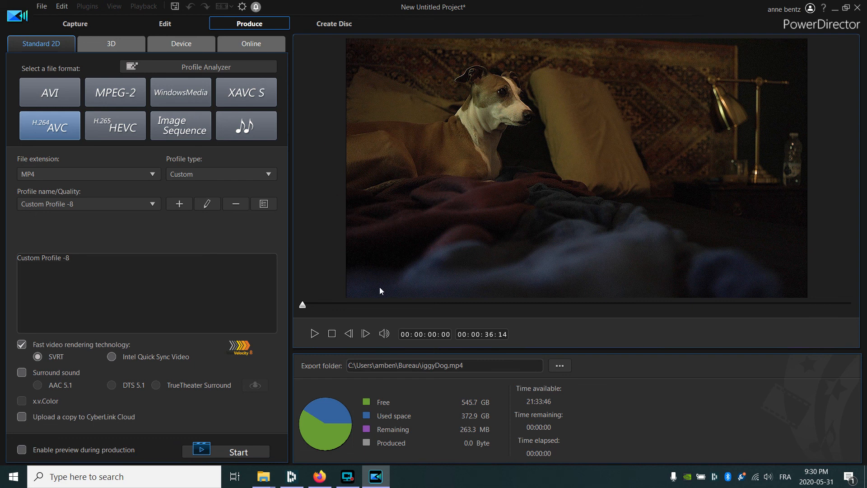
# Step: Run the Profile Analyzer and accept the best matched format, Custom Profile -8 (MP4, 1920x1080, 23.98 fps, 60,000K)
pyautogui.click(198, 71)
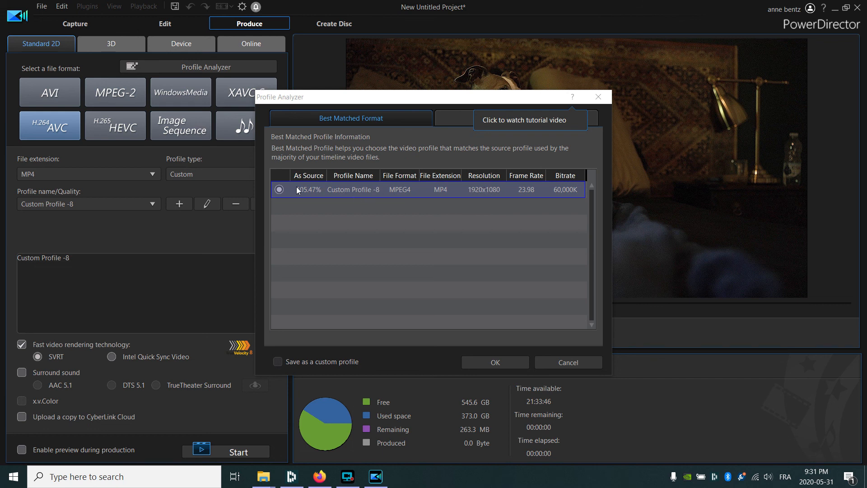
pyautogui.click(507, 361)
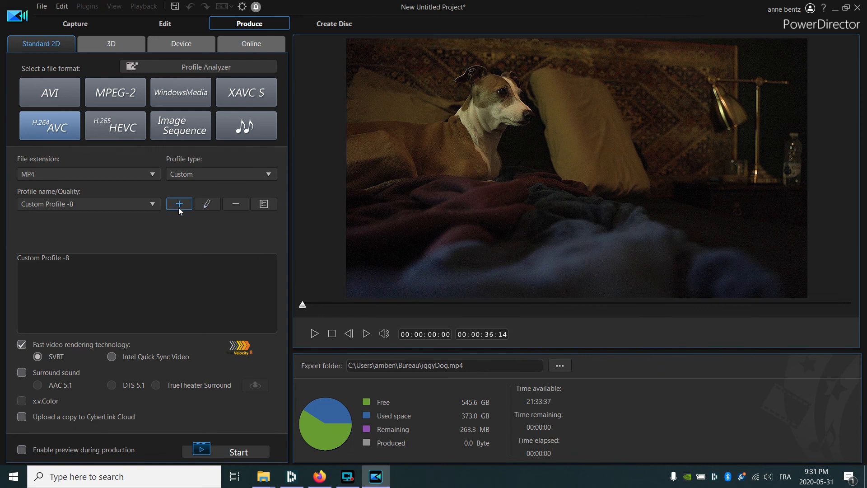
# Step: Check the video quality settings of Custom Profile -8, accept them as they are and start producing the movie
pyautogui.click(207, 204)
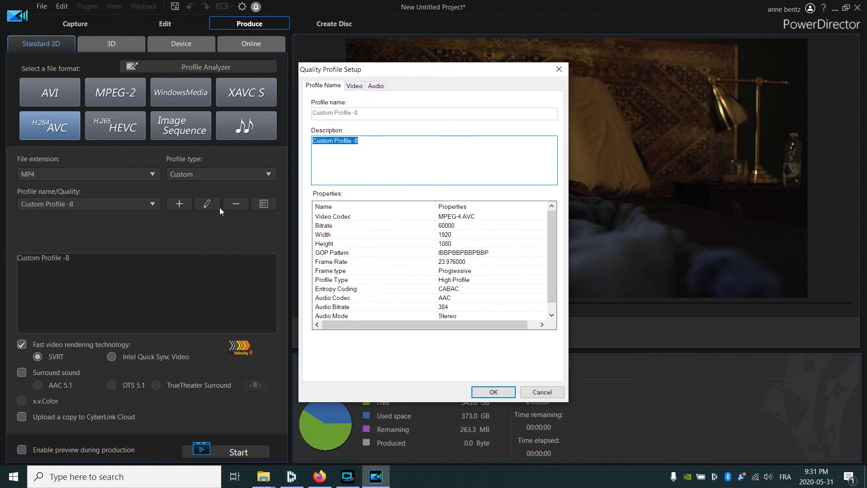
pyautogui.click(355, 86)
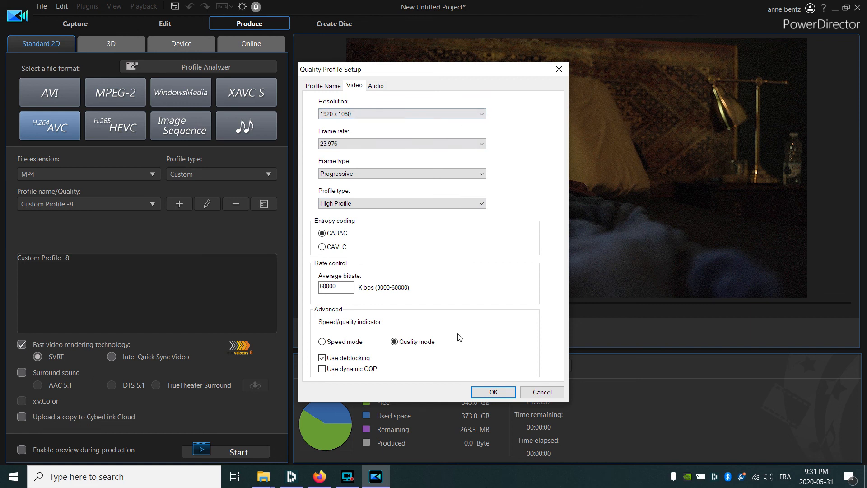
pyautogui.click(482, 391)
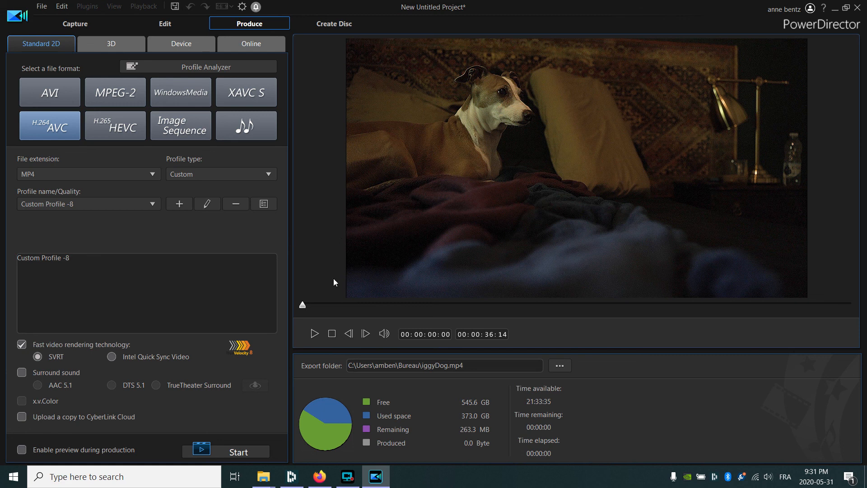
pyautogui.click(229, 452)
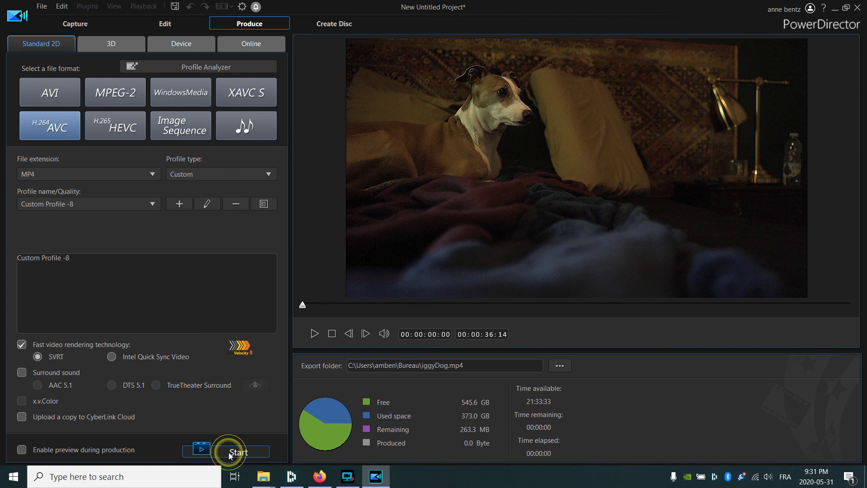